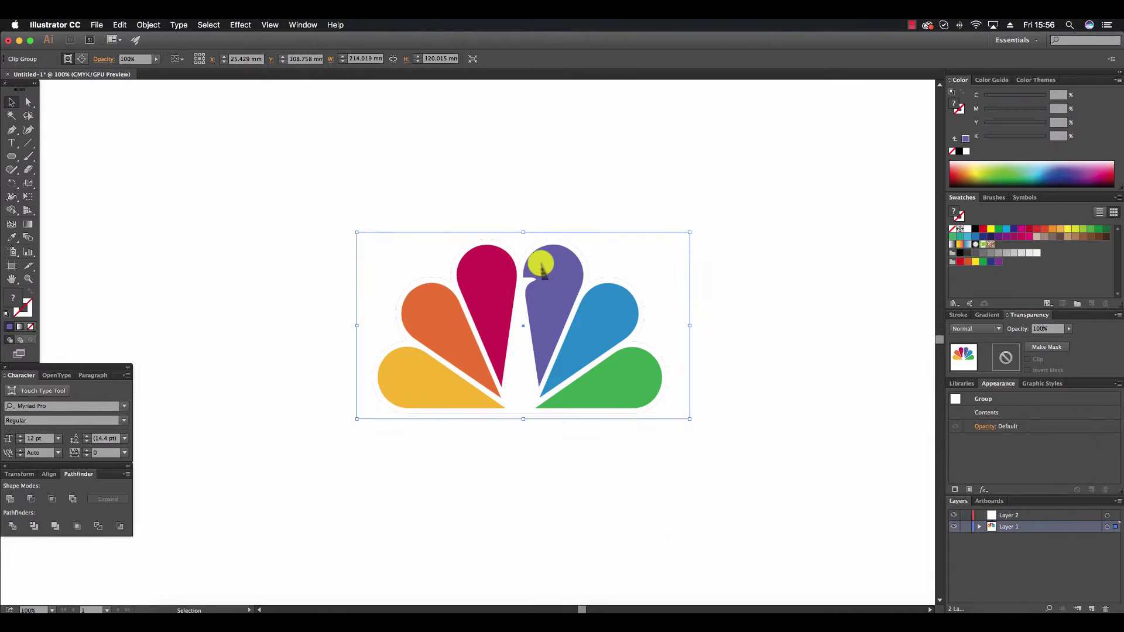
# - Set the opacity of the peacock logo reference to 30% and lock Layer 1
pyautogui.click(98, 24)
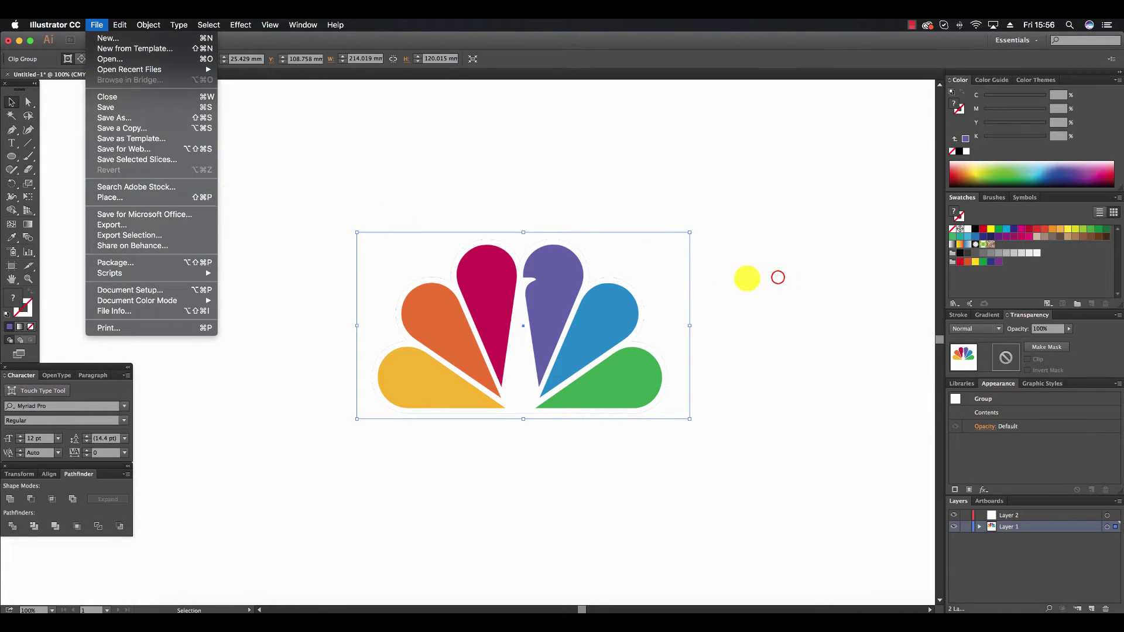
pyautogui.click(775, 277)
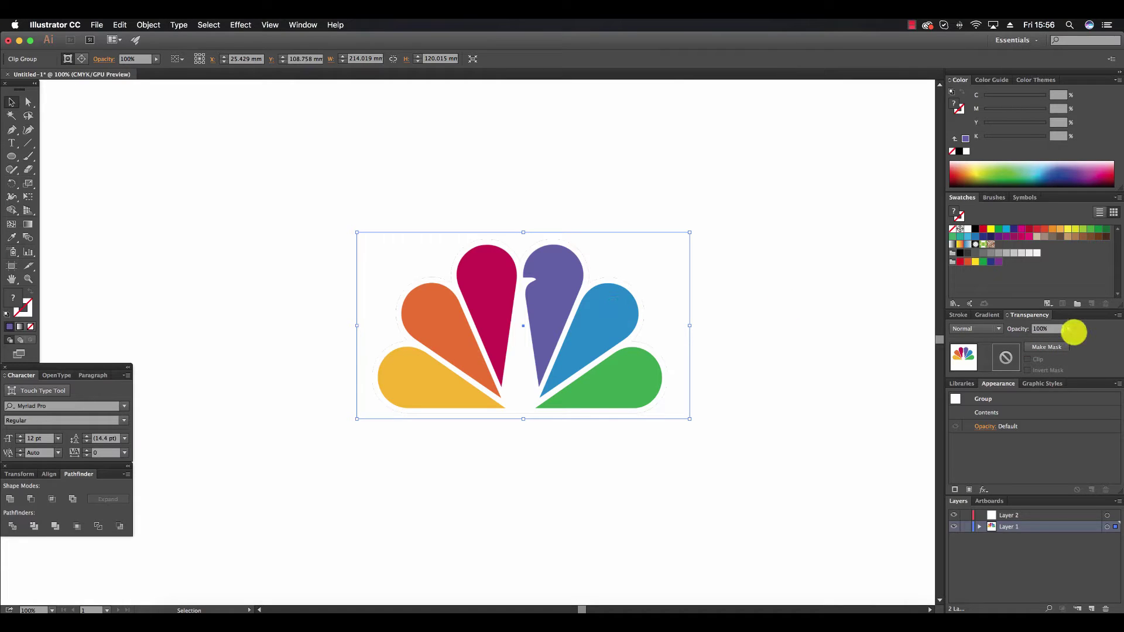
pyautogui.moveTo(1071, 329); pyautogui.dragTo(1044, 340)
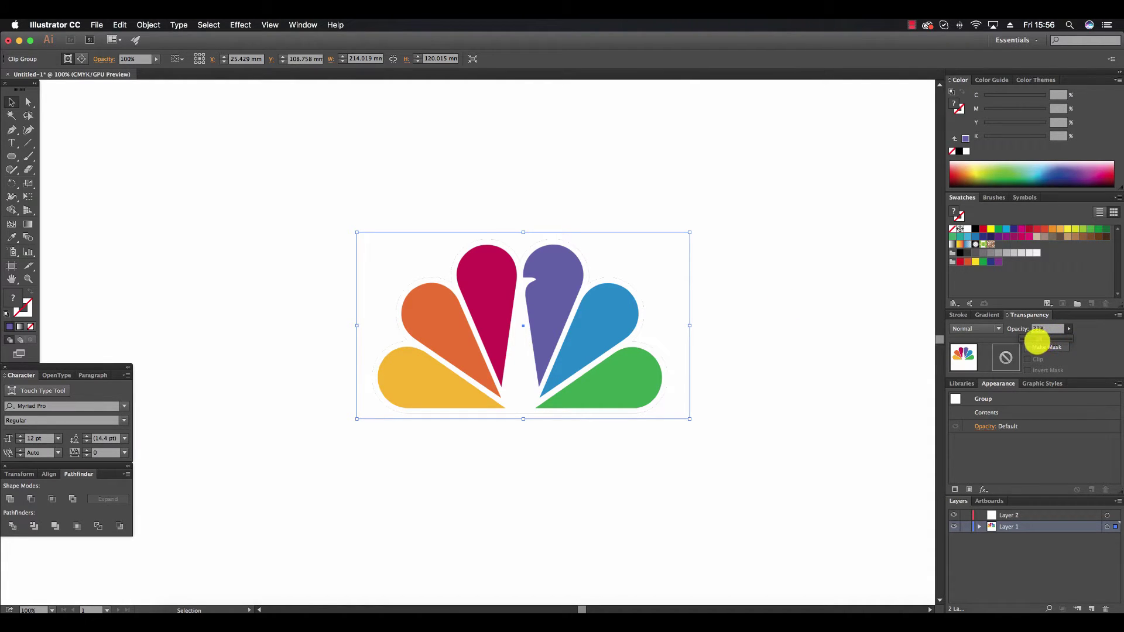
pyautogui.moveTo(1037, 340); pyautogui.dragTo(1036, 341)
pyautogui.click(800, 329)
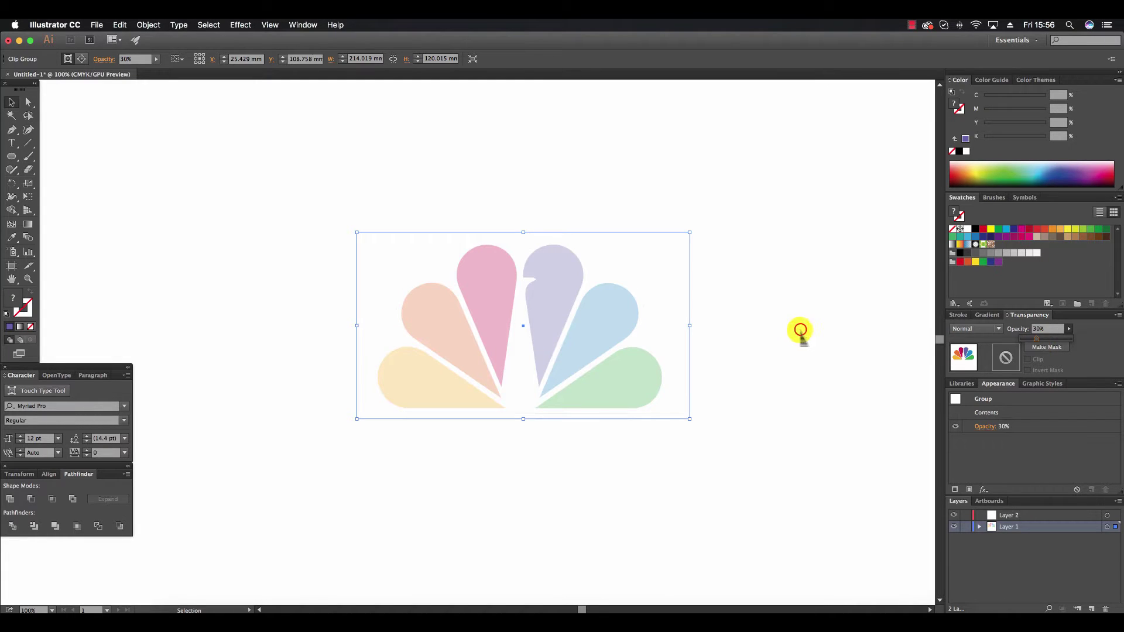
pyautogui.click(573, 321)
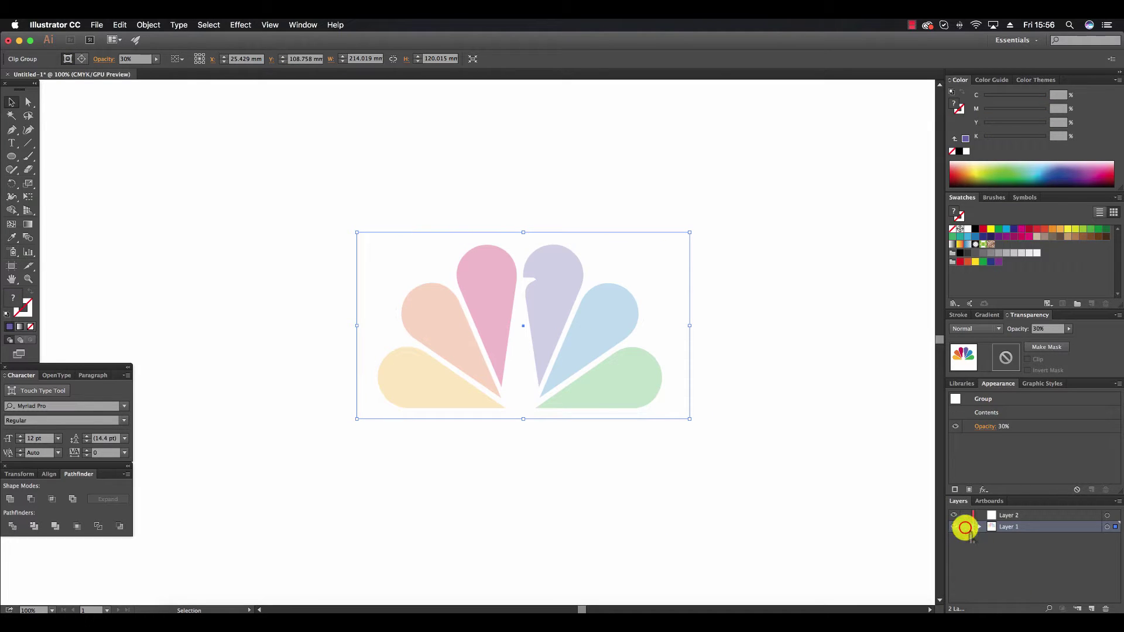
pyautogui.click(966, 527)
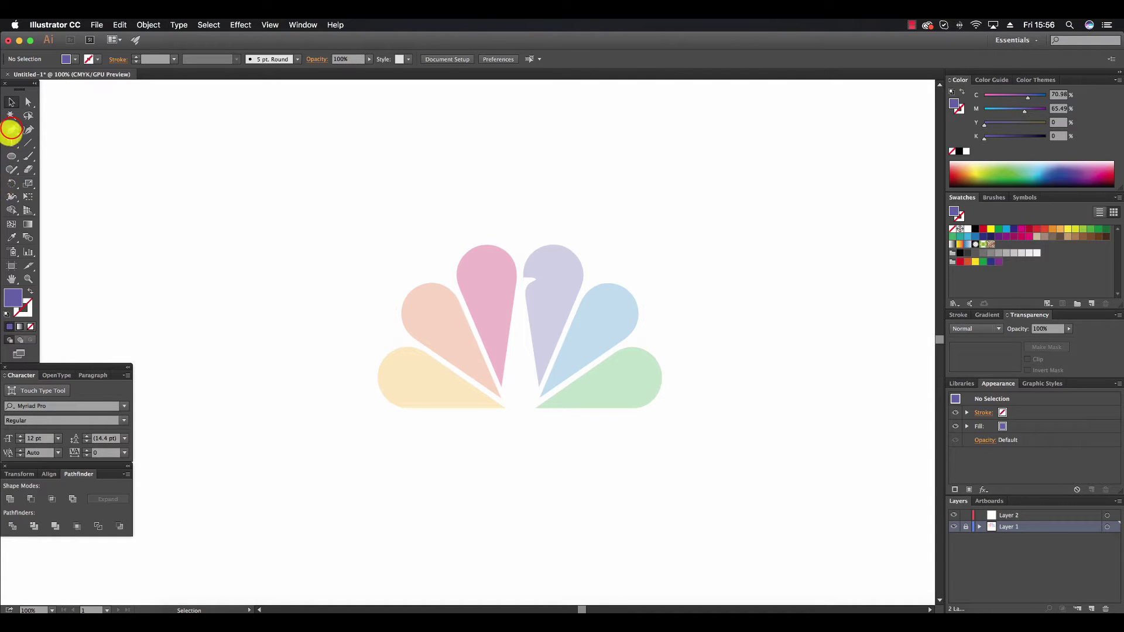
# - Draw a magenta (M=100) circle about 38.5 mm wide on Layer 2 over the rounded end of the yellow feather
pyautogui.click(11, 128)
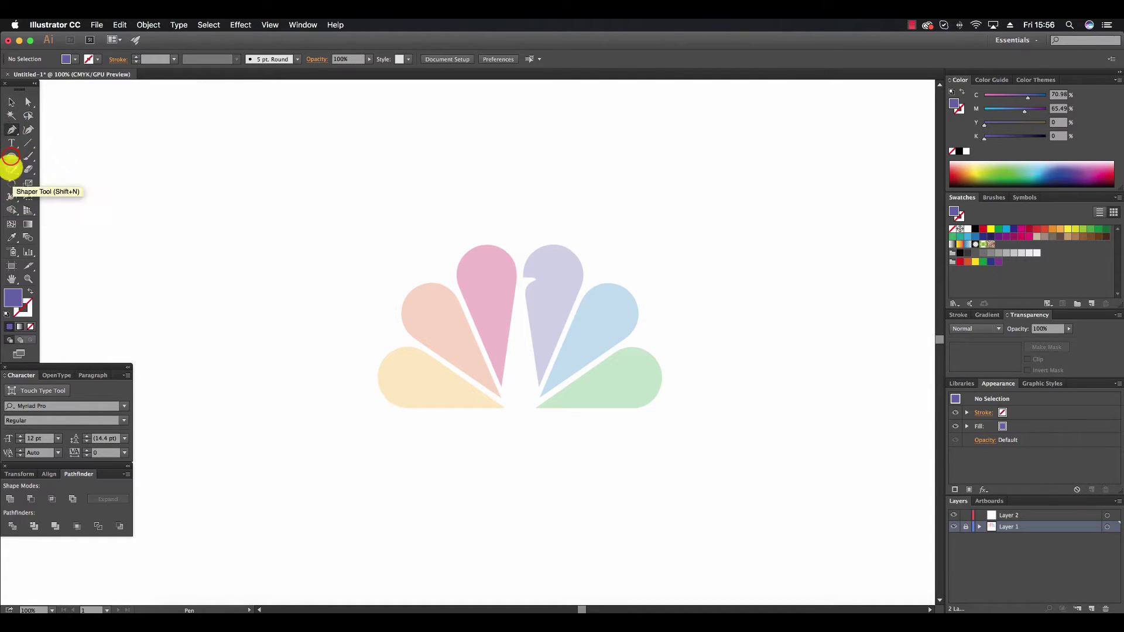
pyautogui.moveTo(10, 156); pyautogui.dragTo(42, 181)
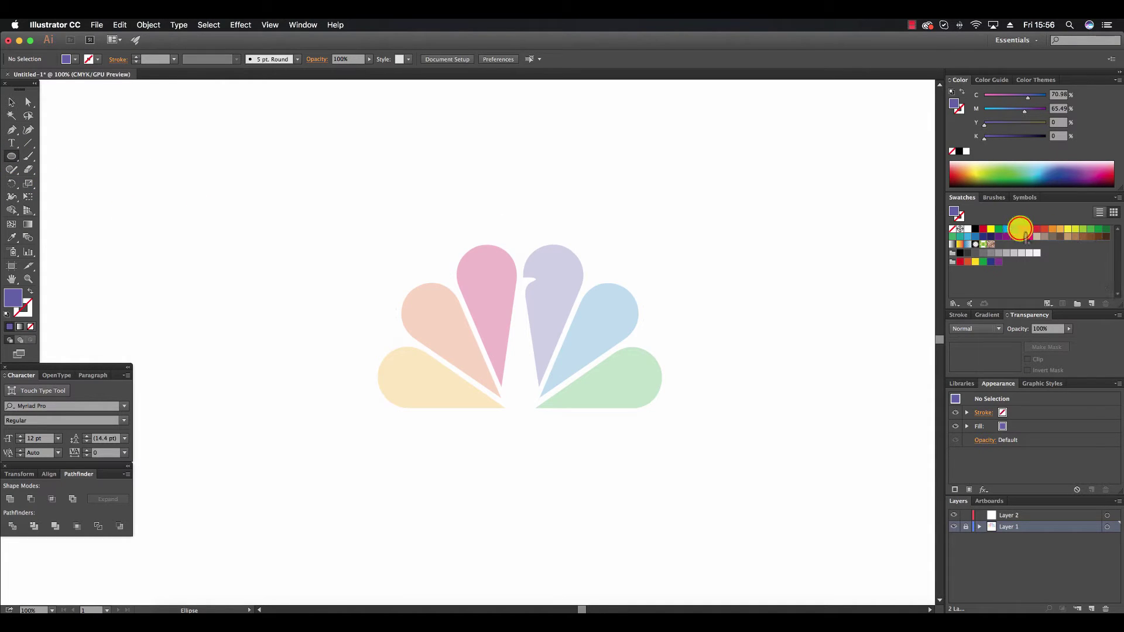
pyautogui.click(1021, 229)
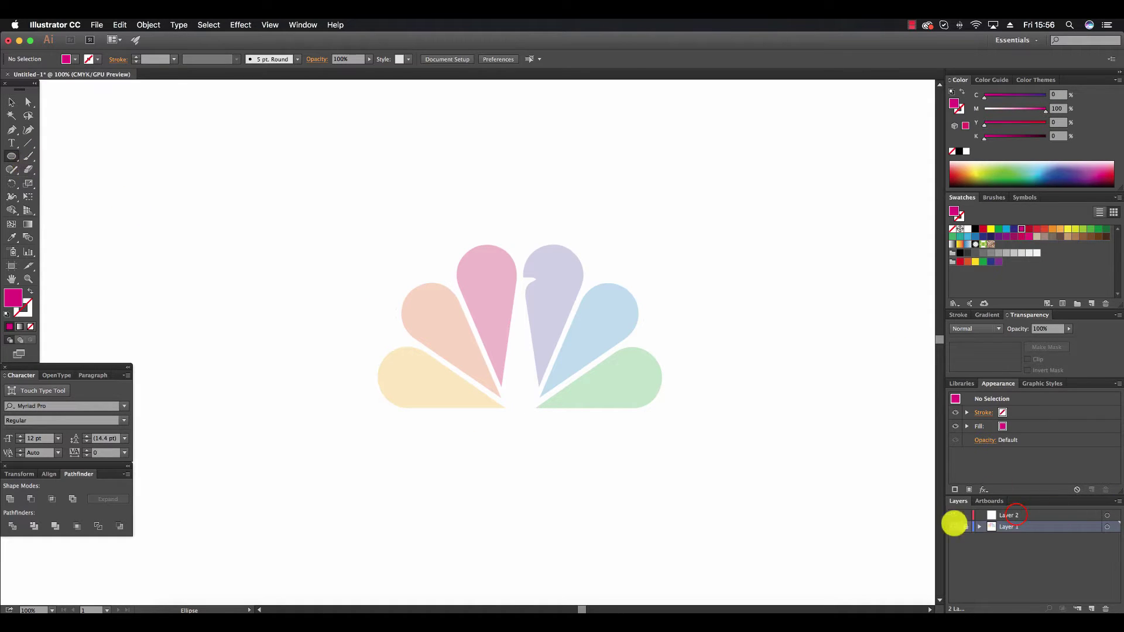
pyautogui.click(1016, 515)
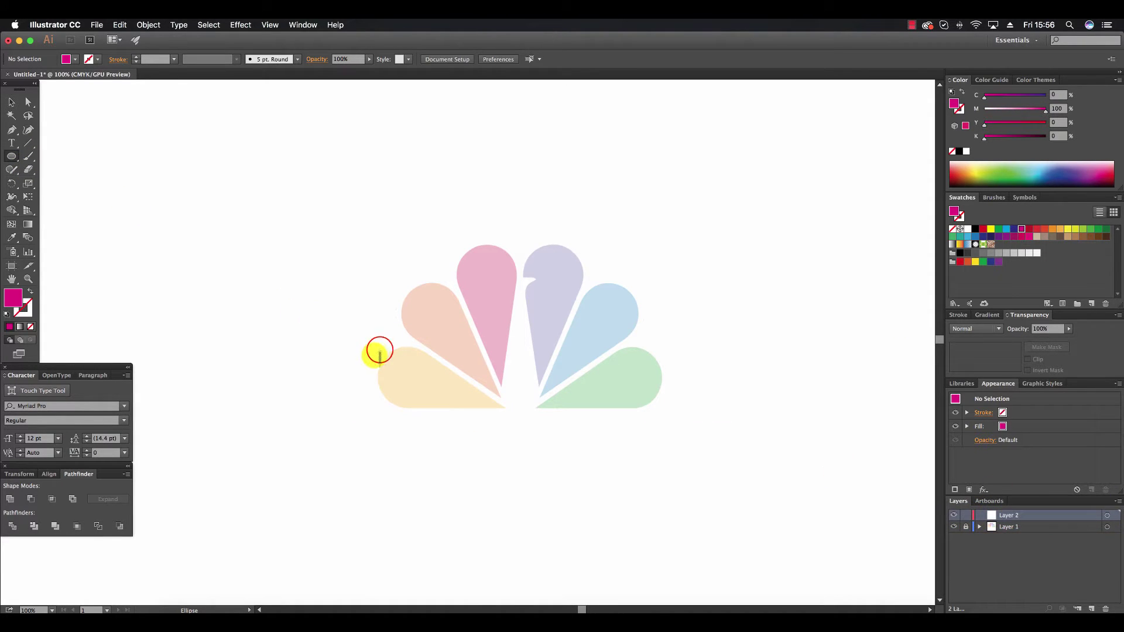
pyautogui.moveTo(379, 351); pyautogui.dragTo(417, 386)
pyautogui.click(11, 104)
pyautogui.click(173, 214)
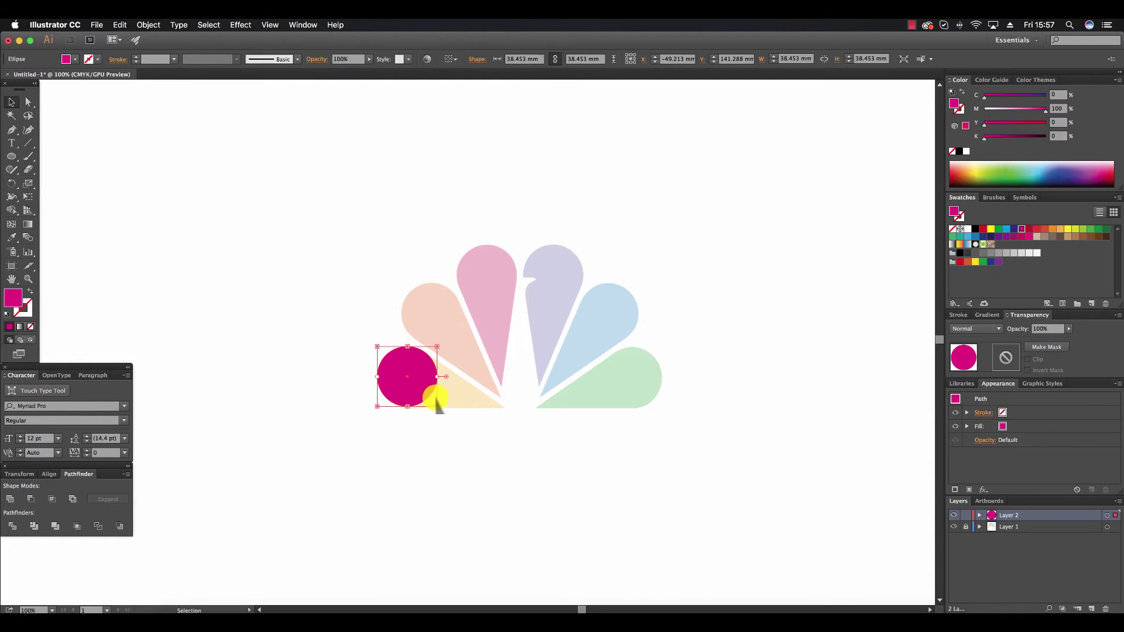
pyautogui.click(504, 469)
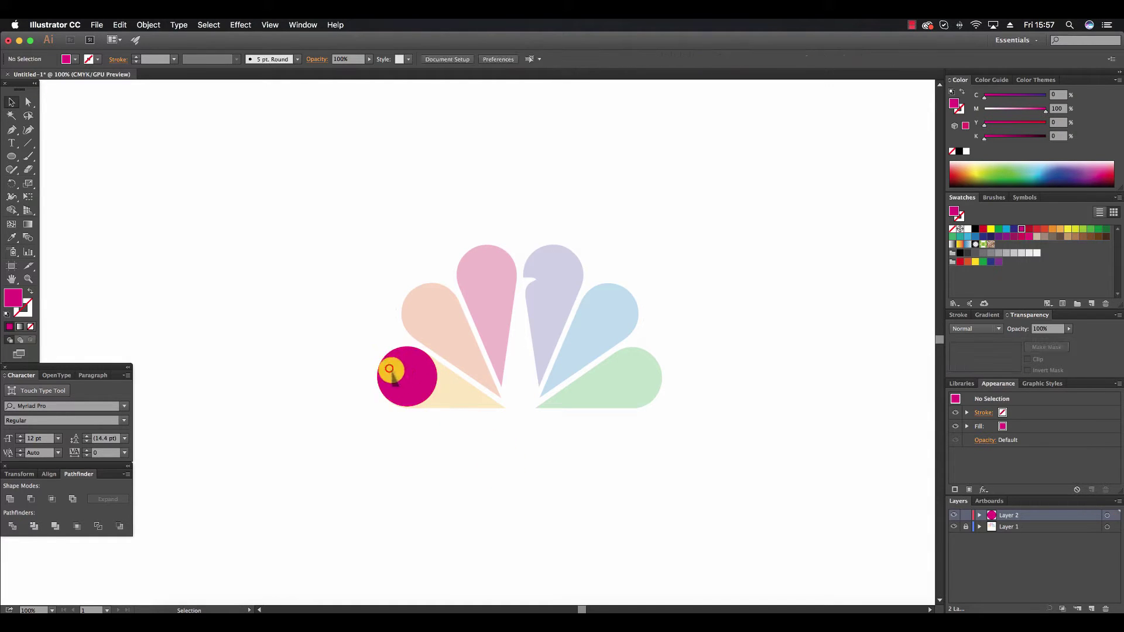
pyautogui.click(389, 369)
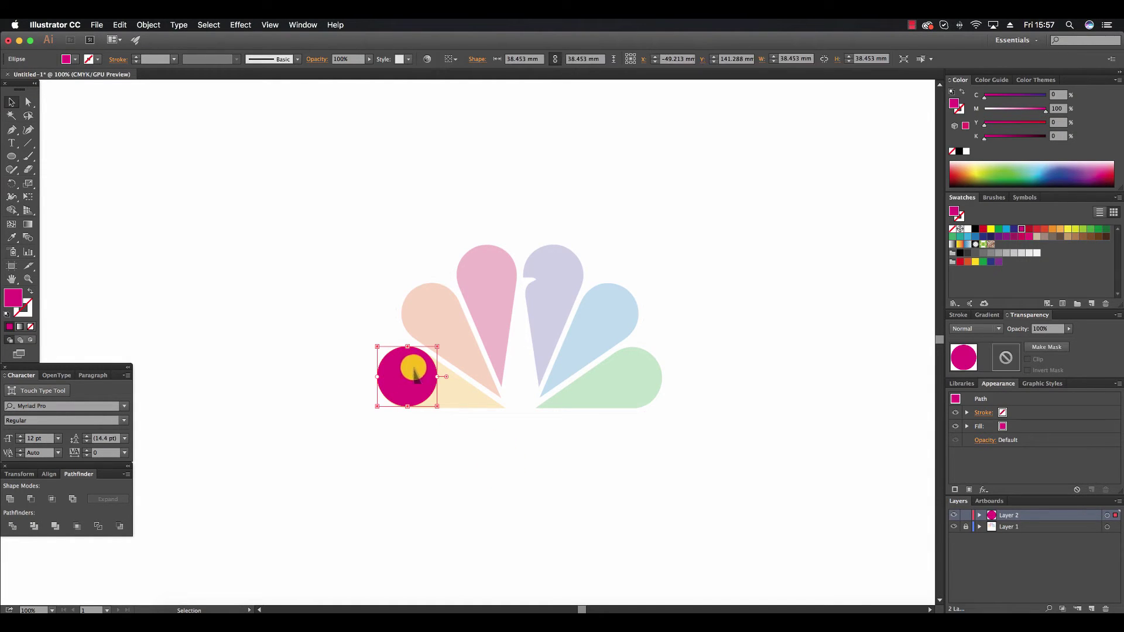
pyautogui.click(472, 513)
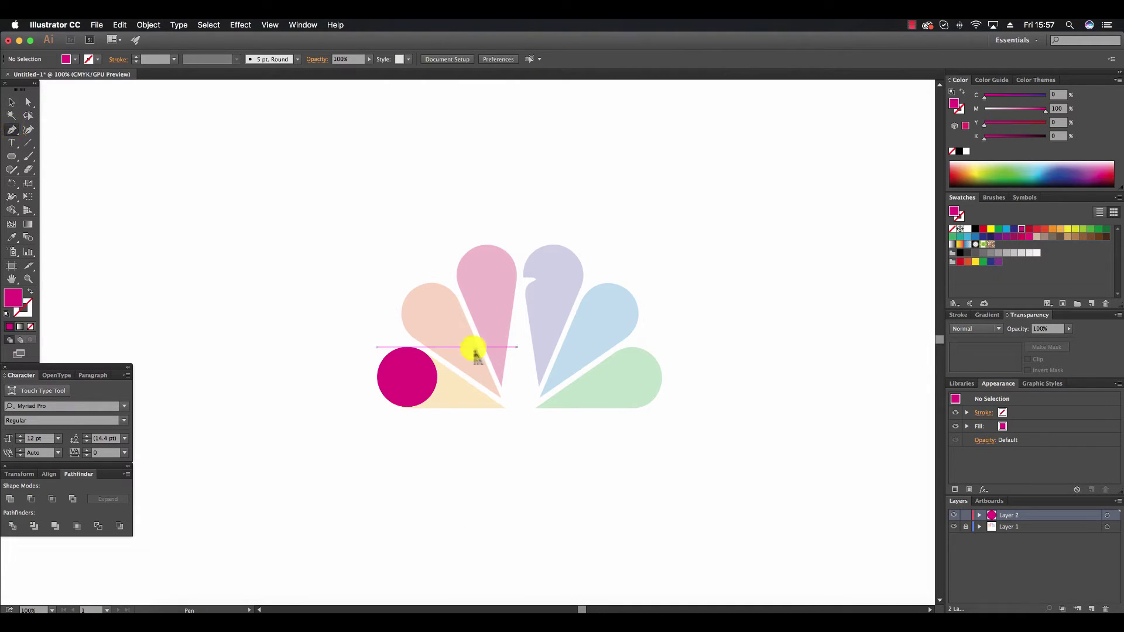
# - Draw a triangle with the Pen tool from the circle's lowest point to the yellow feather's tip and back to the circle's upper edge
pyautogui.click(407, 405)
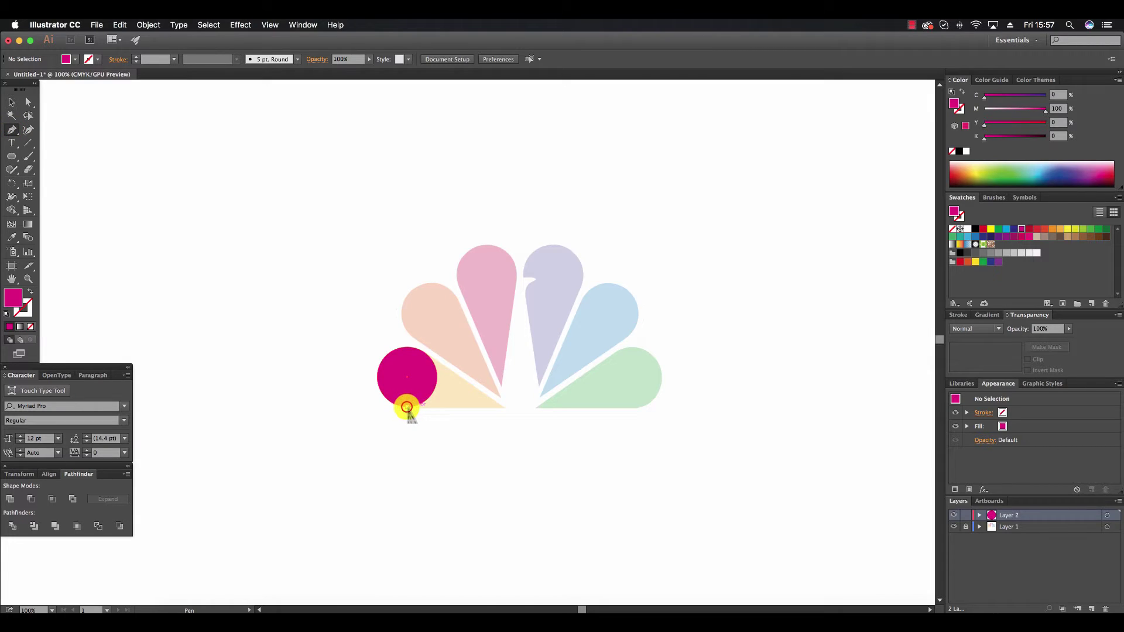
pyautogui.click(503, 407)
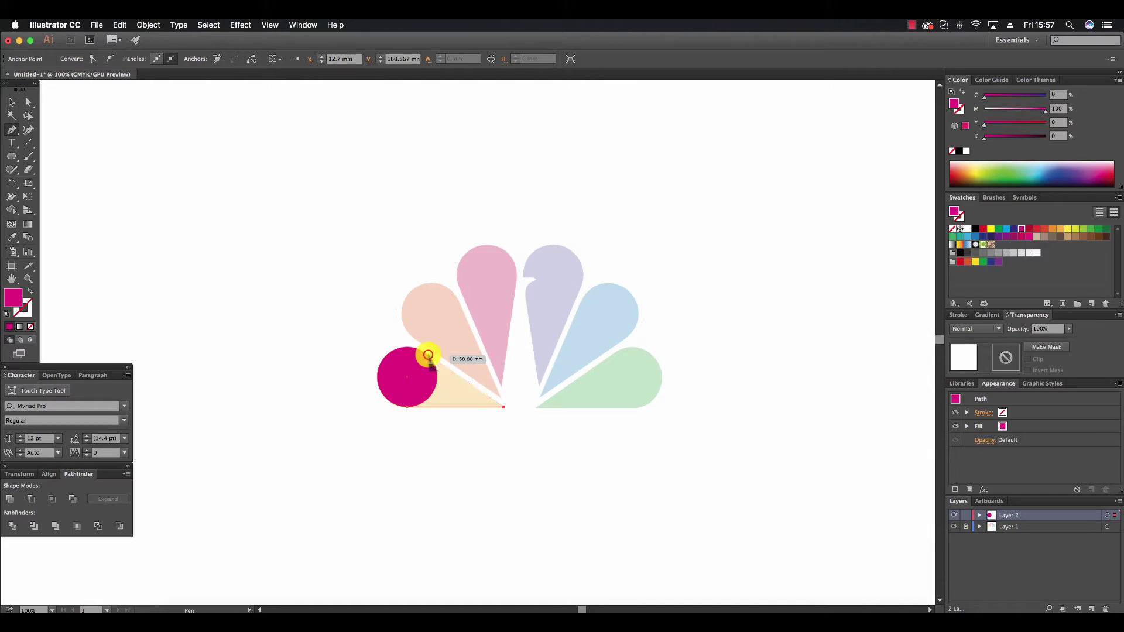
pyautogui.click(428, 355)
pyautogui.click(11, 102)
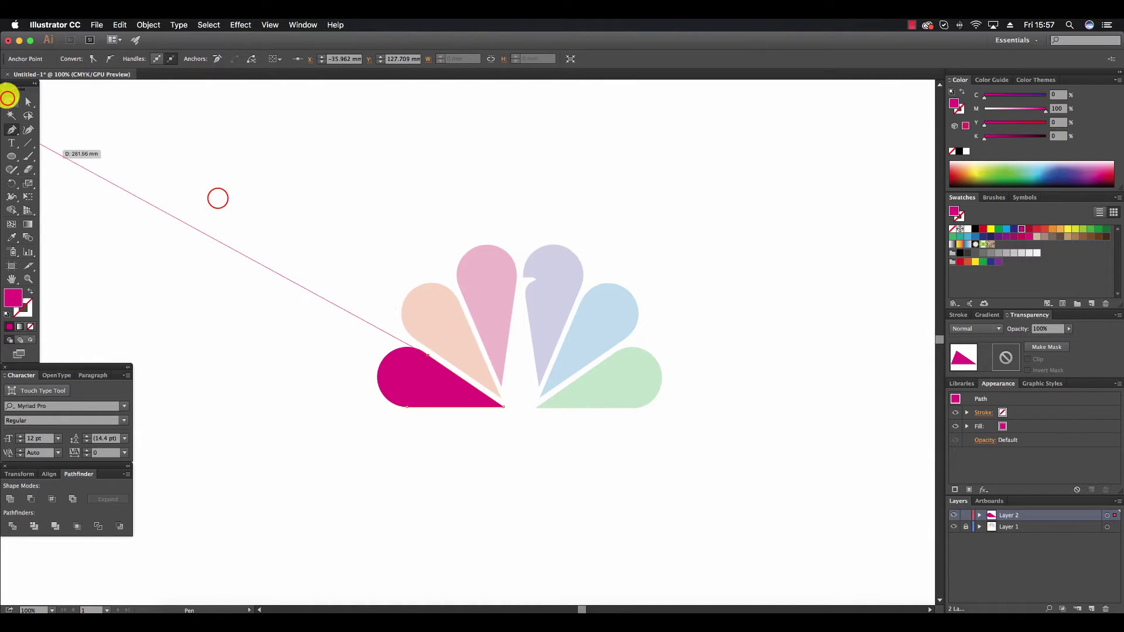
pyautogui.click(218, 201)
# - Combine the circle and the triangle into one feather with a compound shape and expand it
pyautogui.click(457, 395)
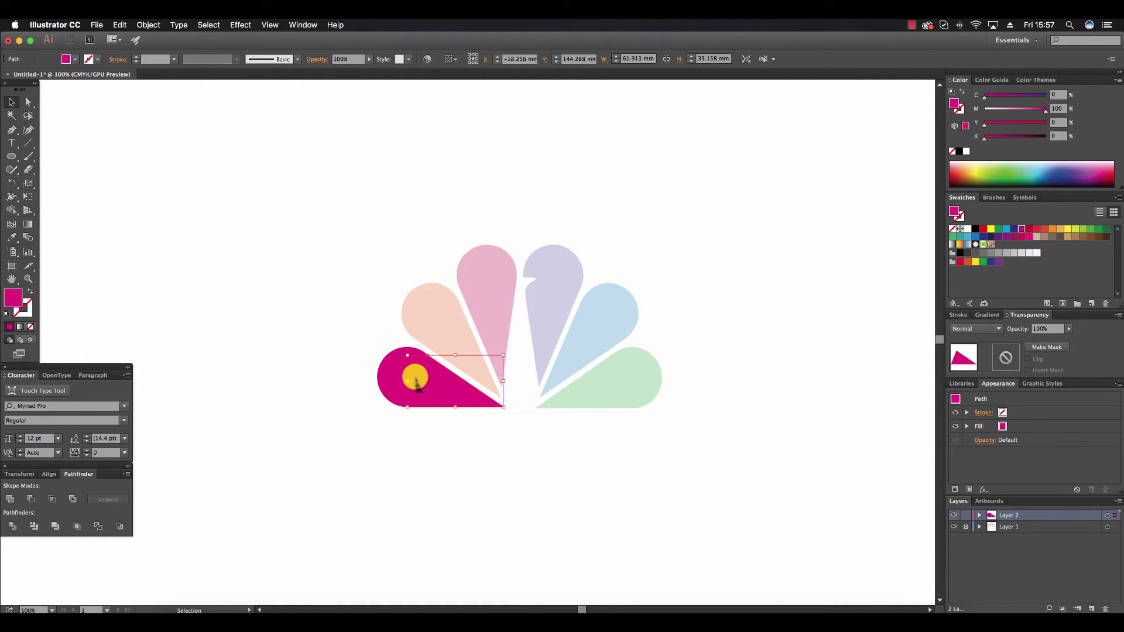
pyautogui.keyDown('shift'); pyautogui.click(410, 377); pyautogui.keyUp('shift')
pyautogui.click(126, 475)
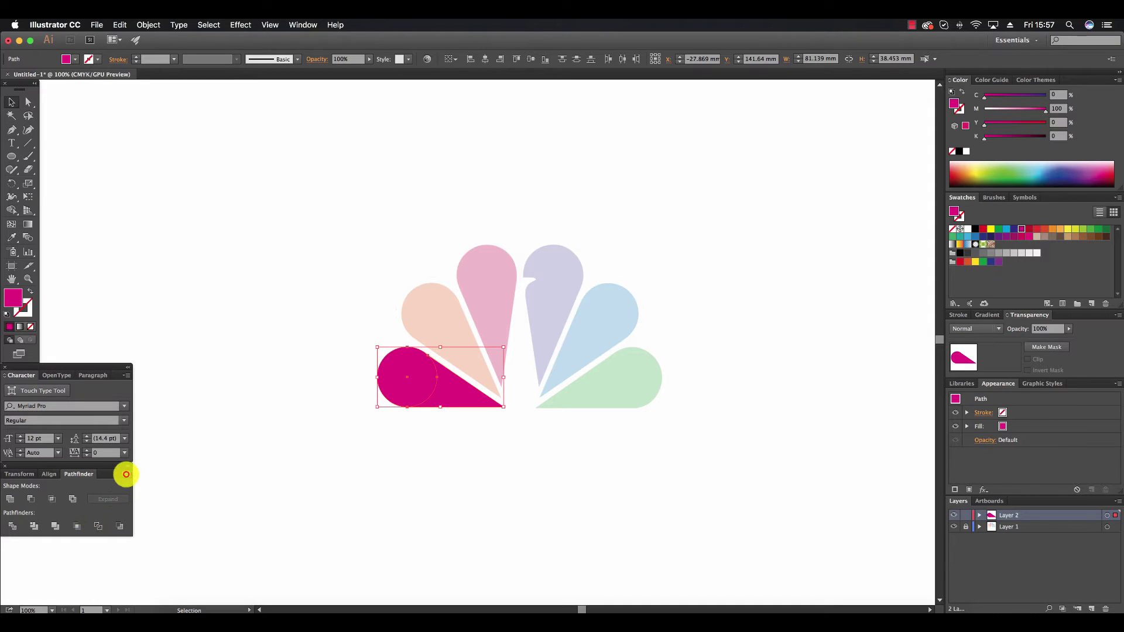
pyautogui.click(174, 520)
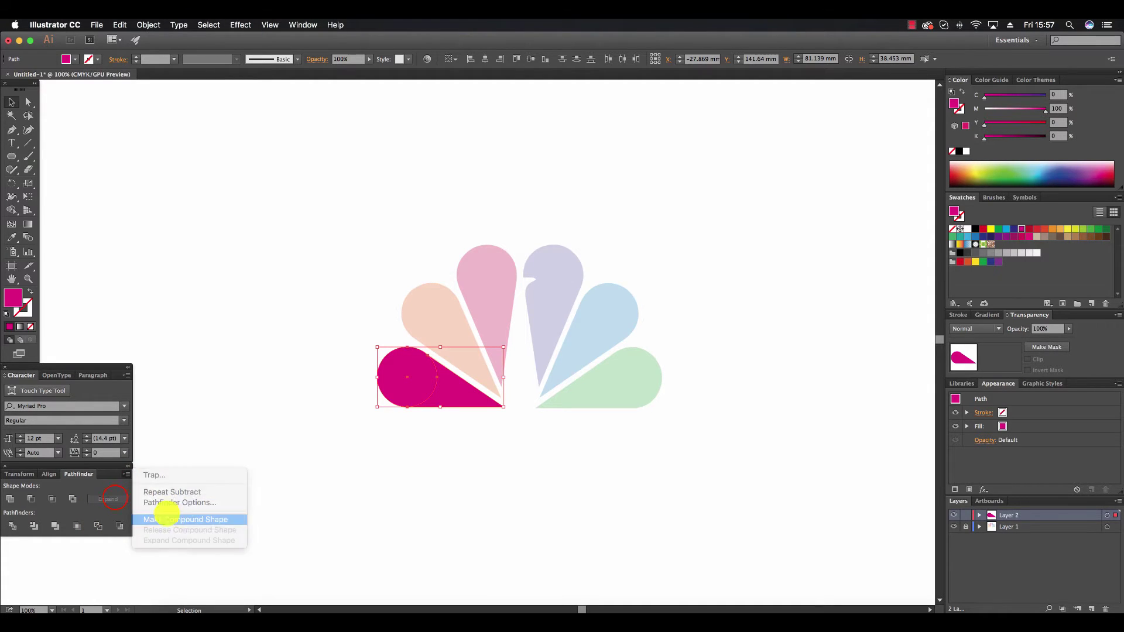
pyautogui.click(466, 496)
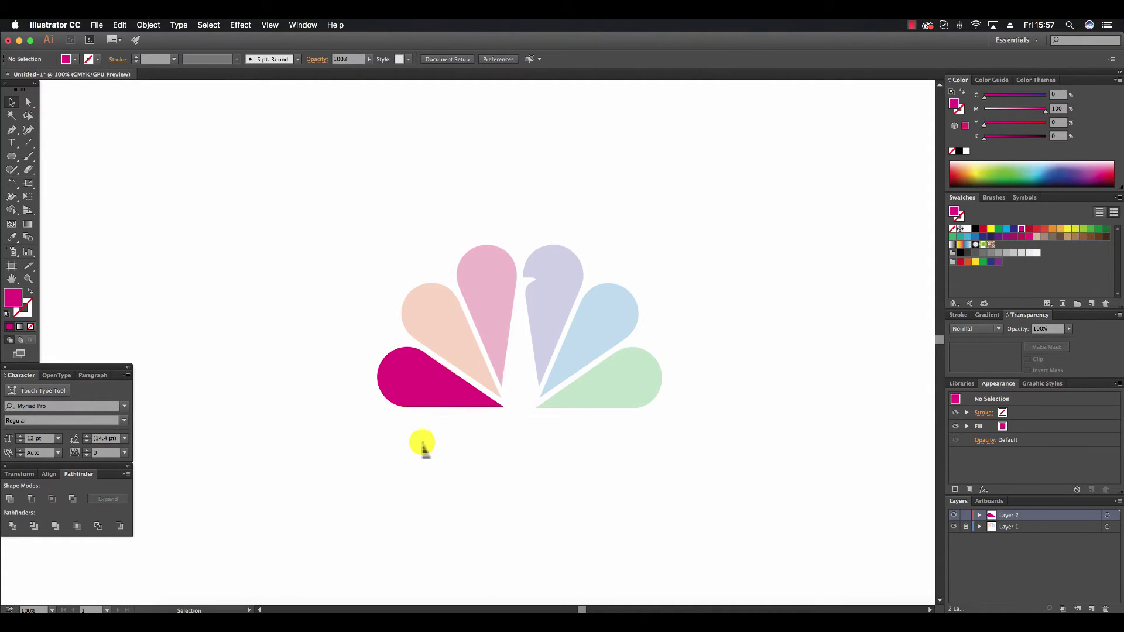
# - Move the magenta feather below the logo and enlarge it to about 164 by 78 mm
pyautogui.moveTo(416, 383); pyautogui.dragTo(288, 381)
pyautogui.moveTo(288, 381); pyautogui.dragTo(474, 577)
pyautogui.moveTo(546, 538); pyautogui.dragTo(697, 460)
pyautogui.click(706, 460)
pyautogui.scroll(-2, 705, 461)
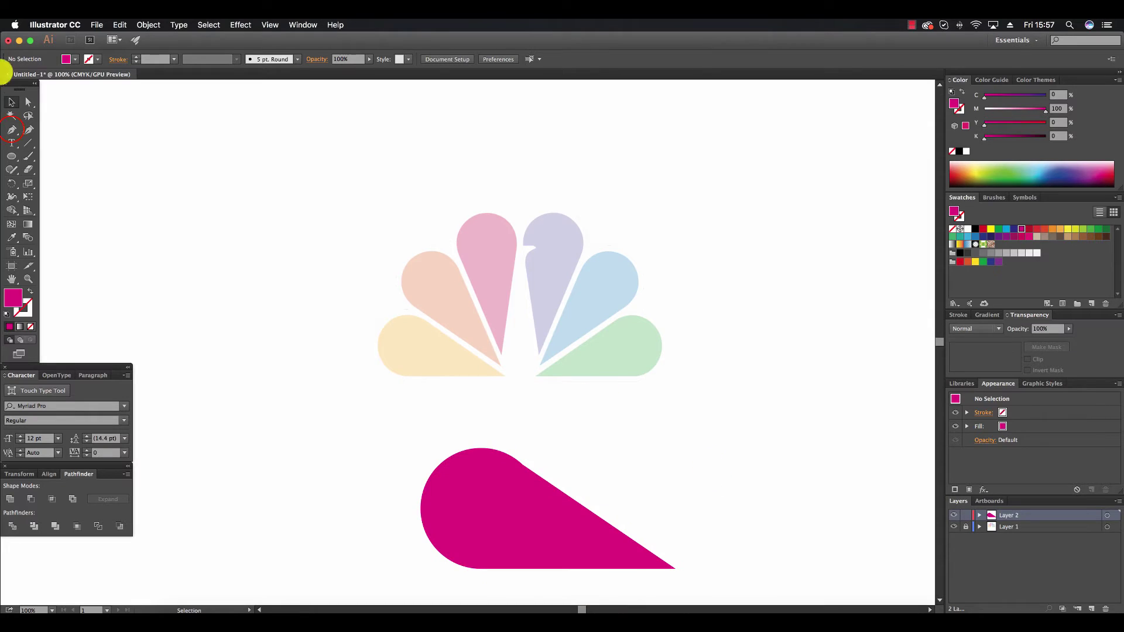
# - Draw a thin triangle with the Pen tool along the feather's slanted edge, from the tip to the curve, to smooth the corner
pyautogui.click(12, 129)
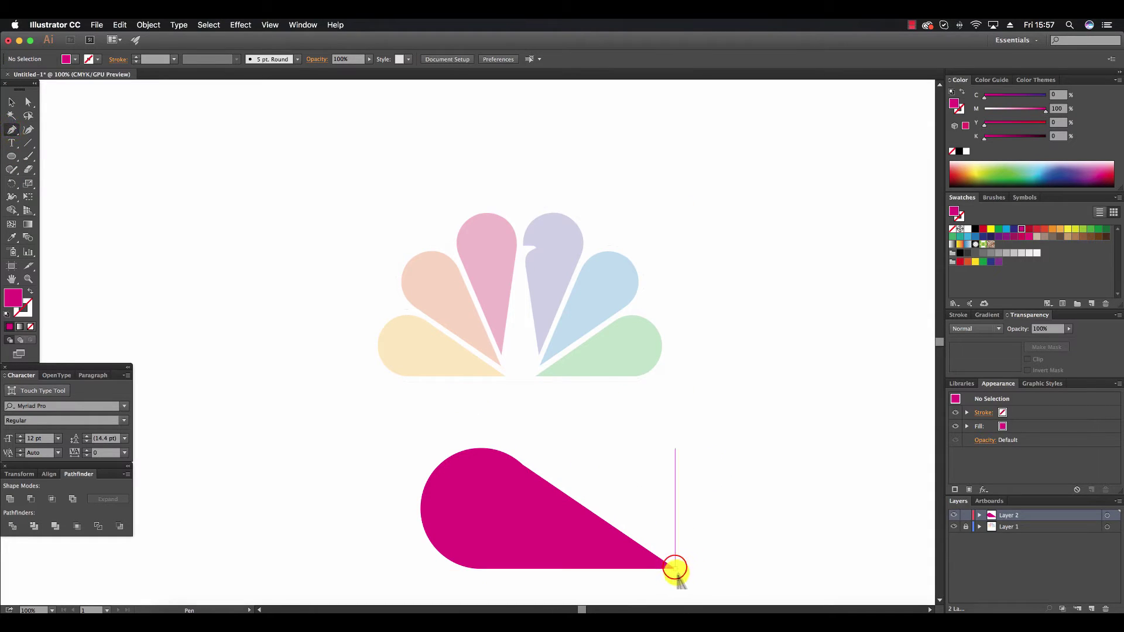
pyautogui.click(675, 567)
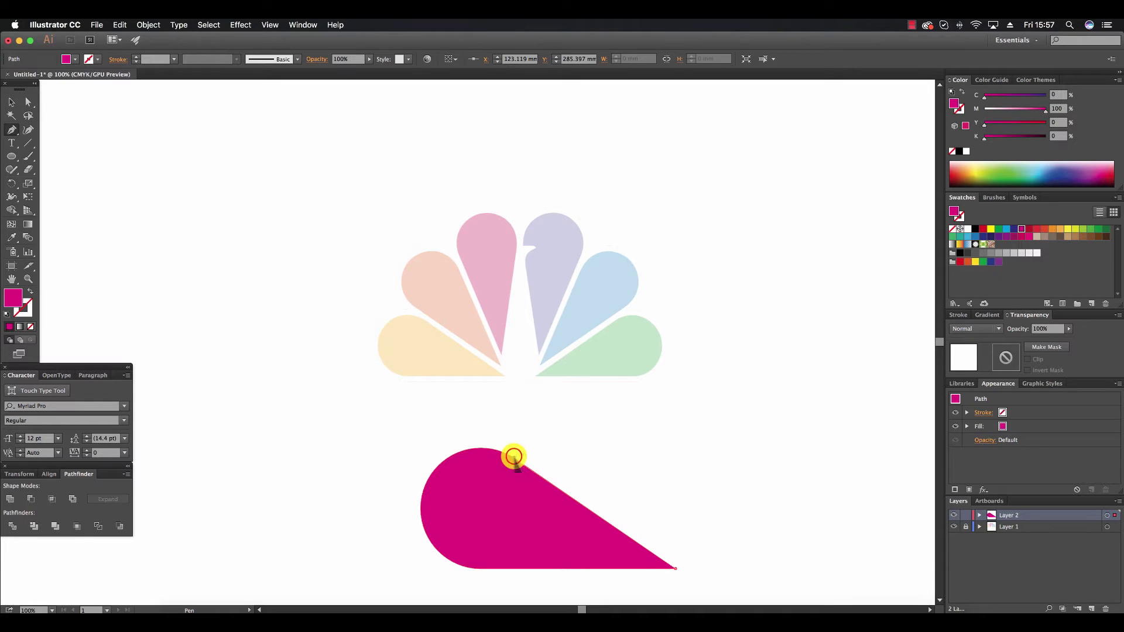
pyautogui.click(514, 457)
pyautogui.click(495, 489)
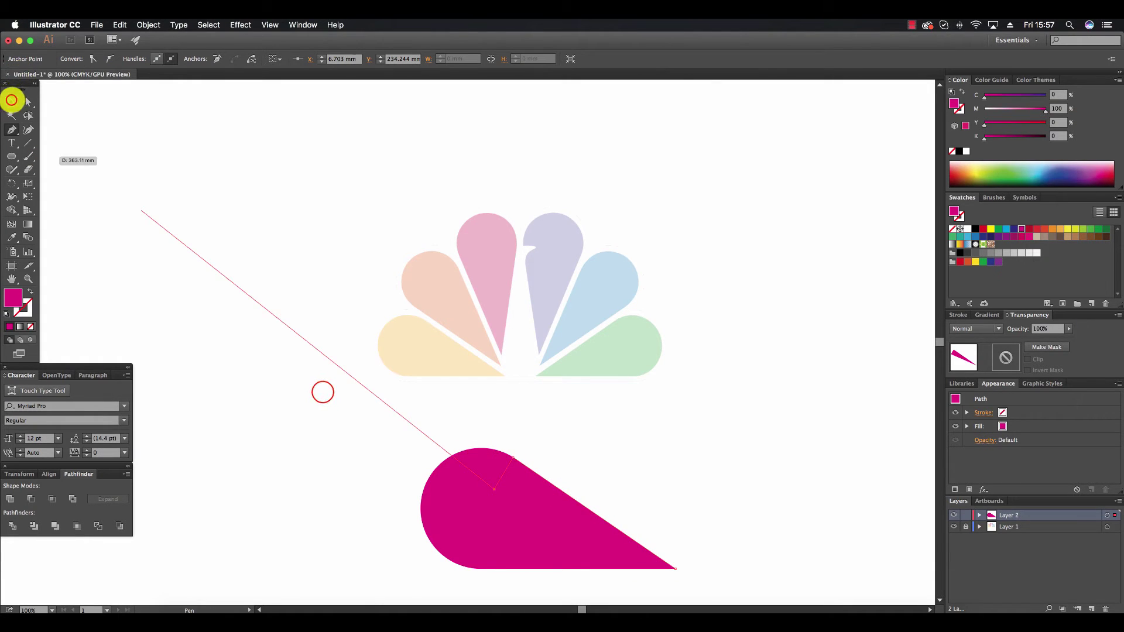
pyautogui.click(11, 100)
# - Merge the enlarged feather and the added triangle into a compound shape and expand it into a single path
pyautogui.moveTo(393, 460); pyautogui.dragTo(755, 546)
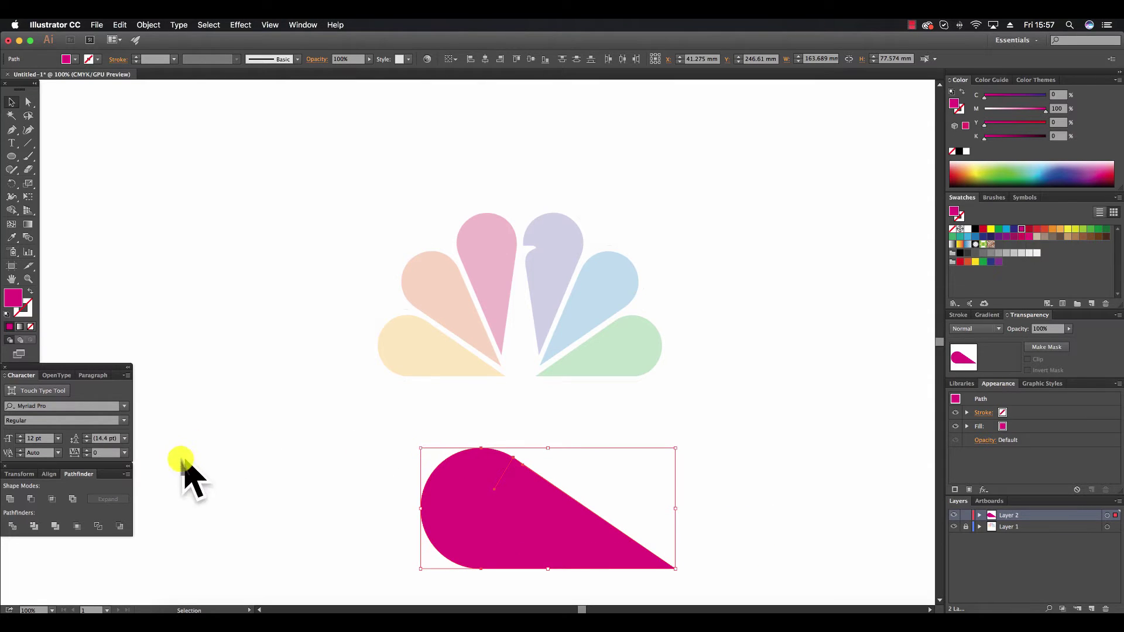
pyautogui.click(127, 474)
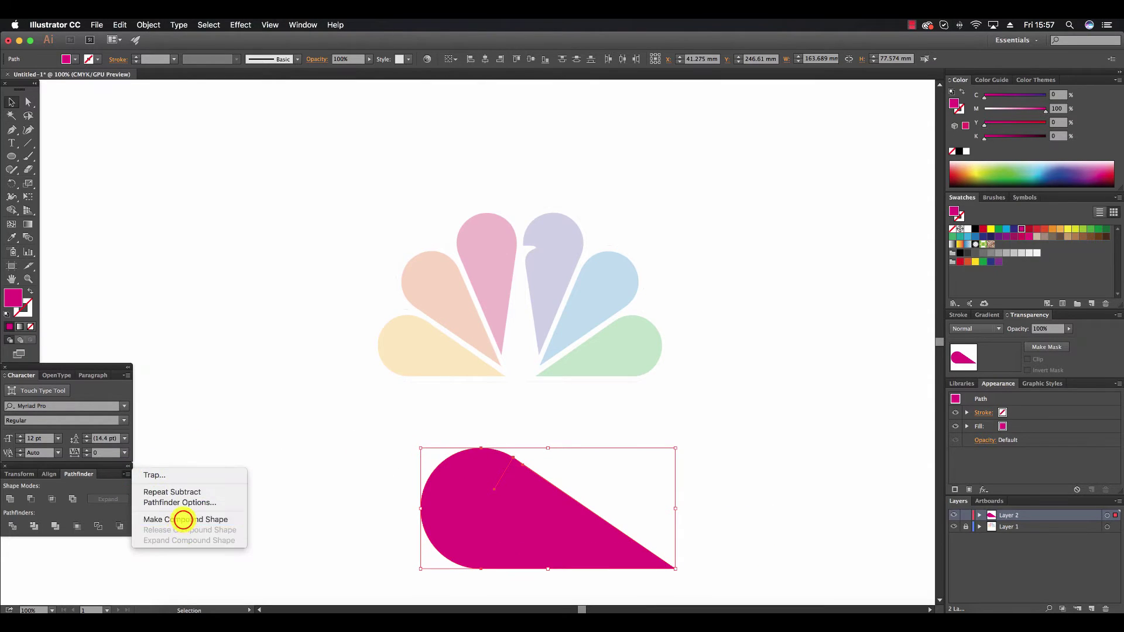
pyautogui.click(180, 518)
pyautogui.click(118, 501)
pyautogui.click(374, 483)
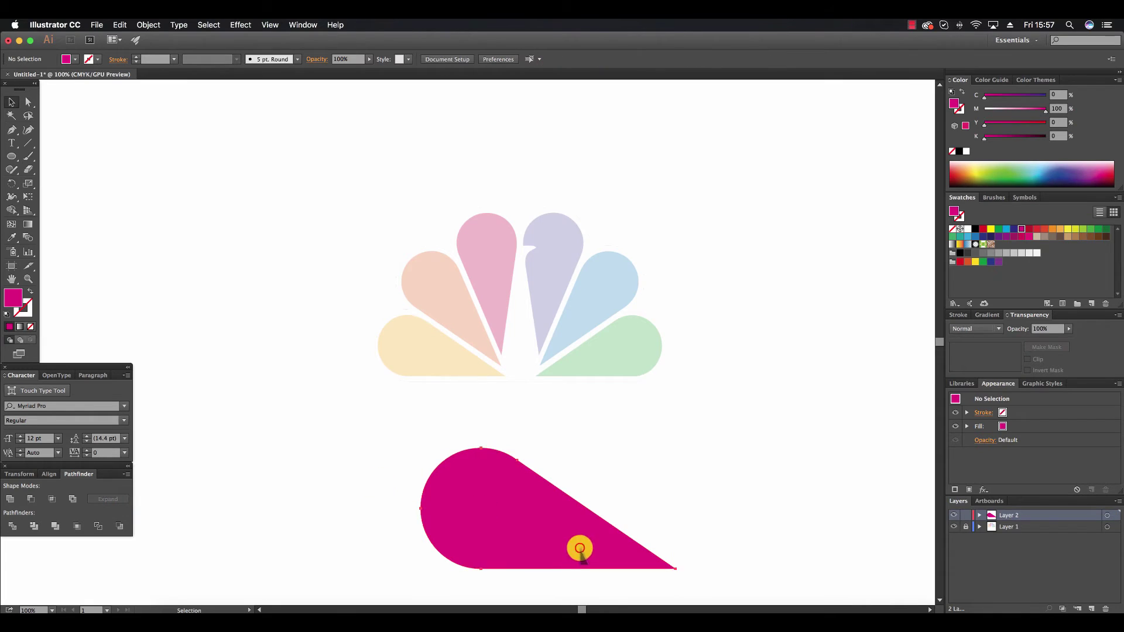
# - Move the feather back over the yellow feather of the logo and scale it down to about 82 by 39 mm to match
pyautogui.moveTo(576, 544); pyautogui.dragTo(545, 347)
pyautogui.moveTo(644, 248); pyautogui.dragTo(502, 276)
pyautogui.moveTo(437, 332); pyautogui.dragTo(427, 340)
pyautogui.moveTo(514, 314); pyautogui.dragTo(508, 314)
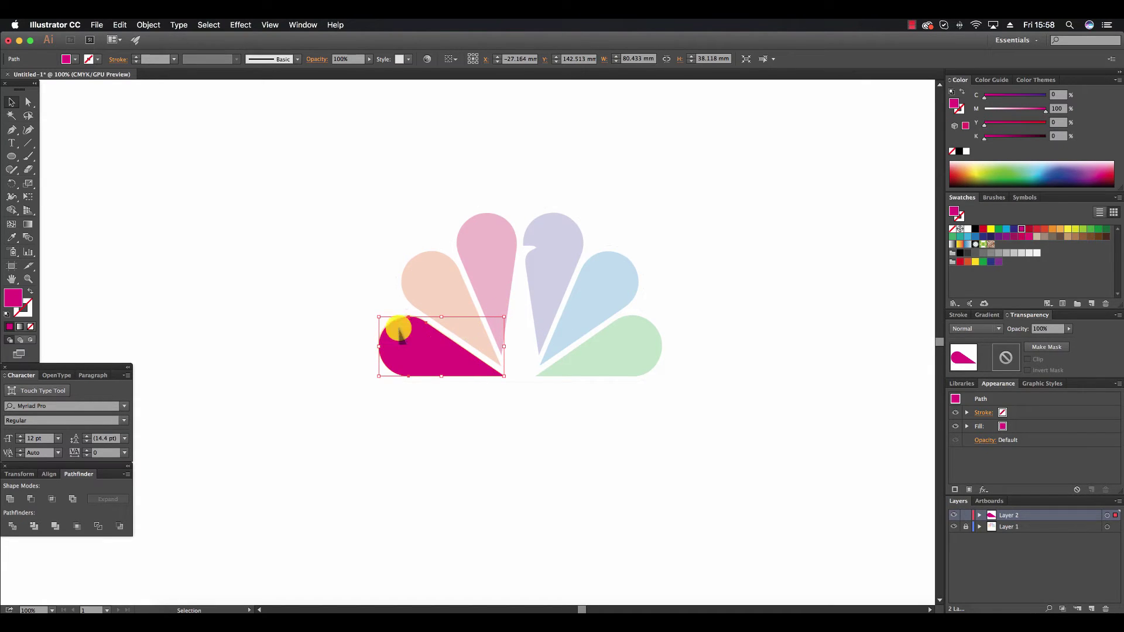
pyautogui.moveTo(379, 319); pyautogui.dragTo(376, 320)
pyautogui.click(425, 409)
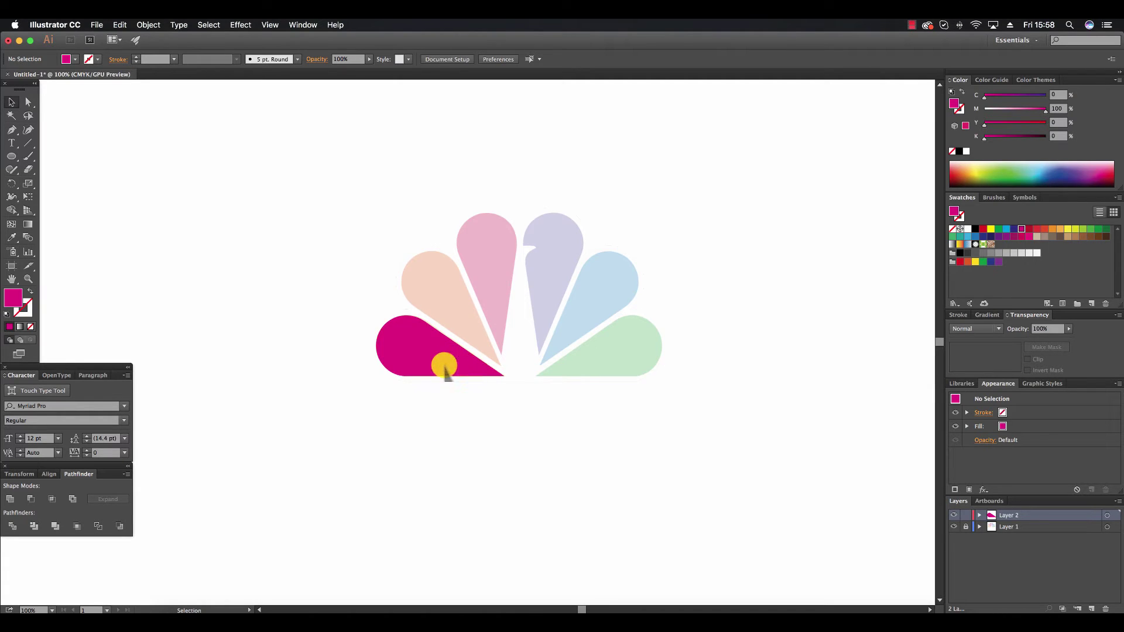
# - Duplicate the magenta feather upward, rotate the copy clockwise and place it over the orange feather
pyautogui.moveTo(444, 366); pyautogui.dragTo(465, 274)
pyautogui.moveTo(511, 225); pyautogui.dragTo(510, 227)
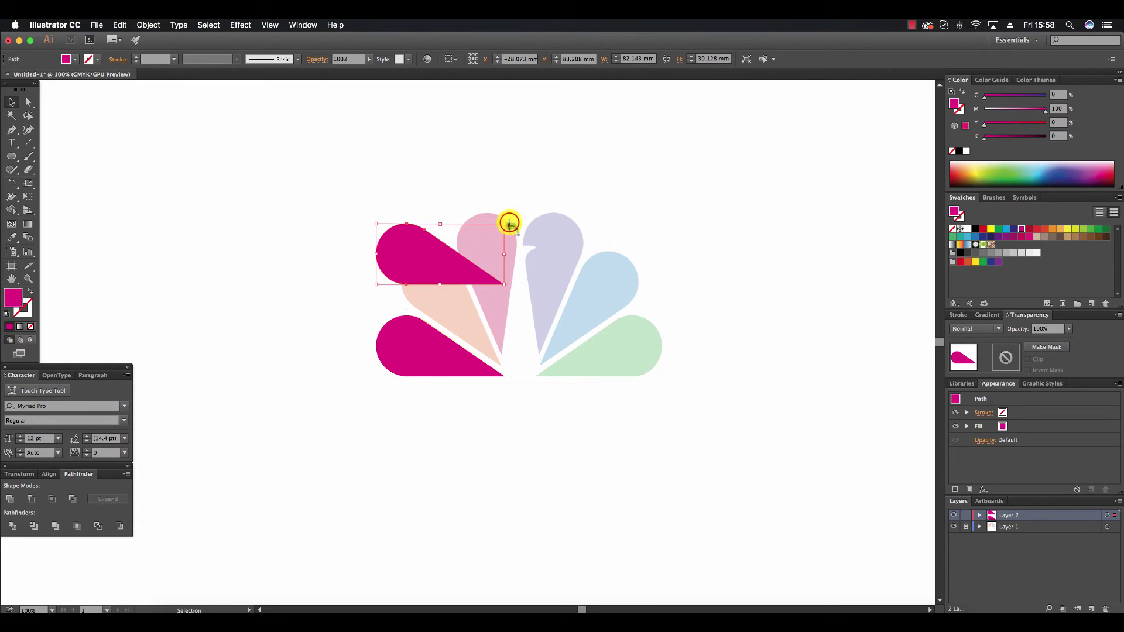
pyautogui.moveTo(511, 227); pyautogui.dragTo(522, 263)
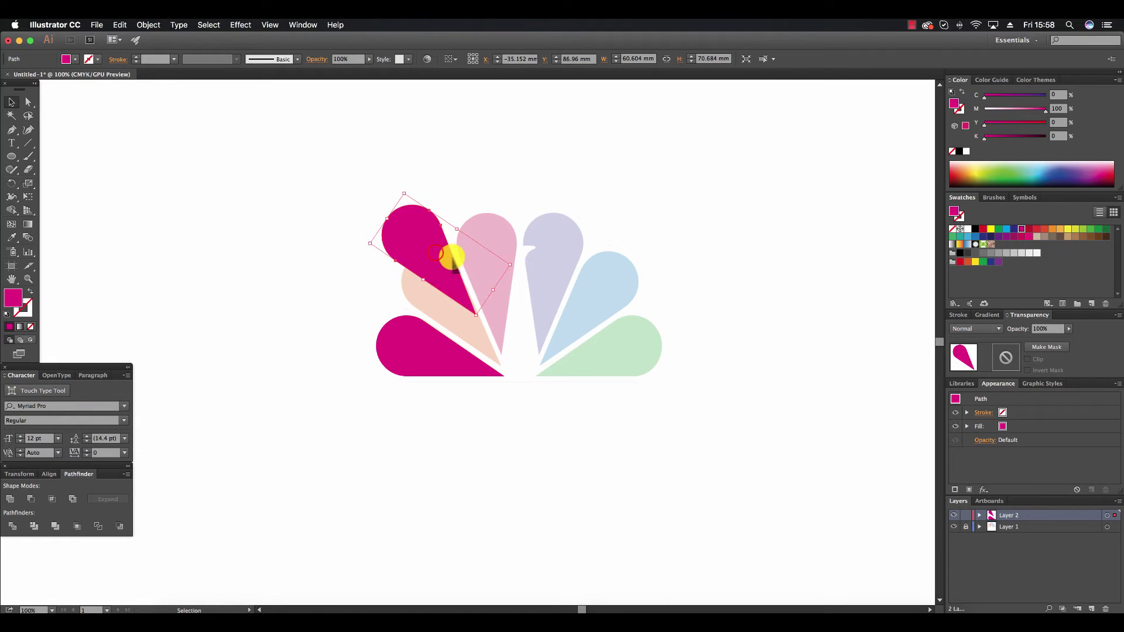
pyautogui.moveTo(436, 252); pyautogui.dragTo(460, 308)
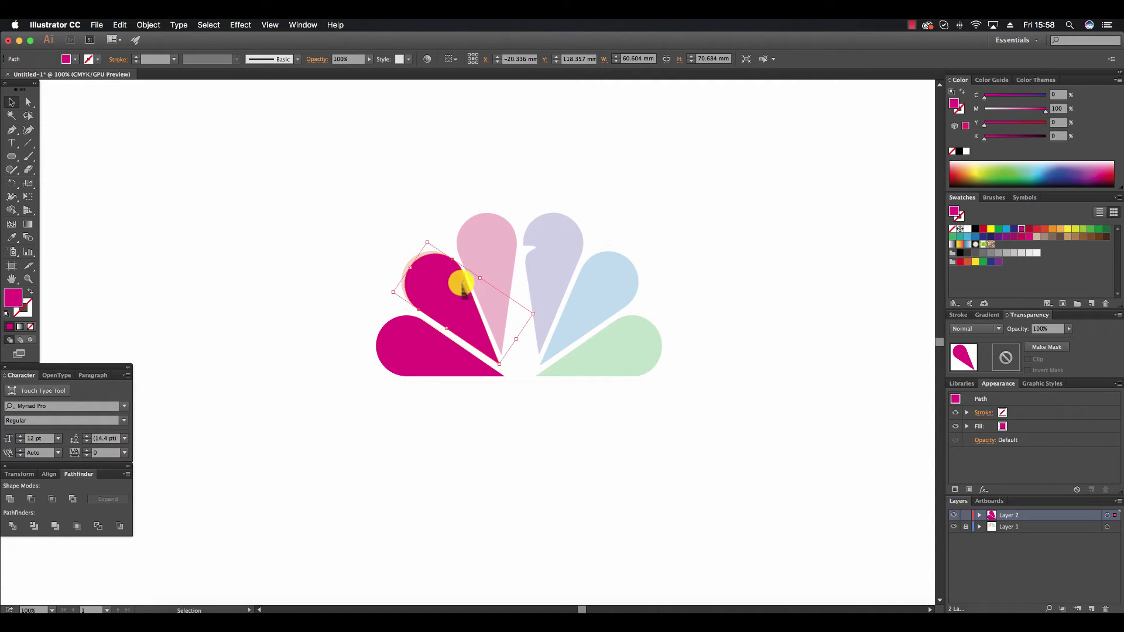
# - Realign the rotated copy with the orange feather and enlarge it slightly to about 63 by 73 mm overall
pyautogui.moveTo(448, 311); pyautogui.dragTo(328, 252)
pyautogui.moveTo(313, 256); pyautogui.dragTo(446, 296)
pyautogui.moveTo(428, 249); pyautogui.dragTo(423, 238)
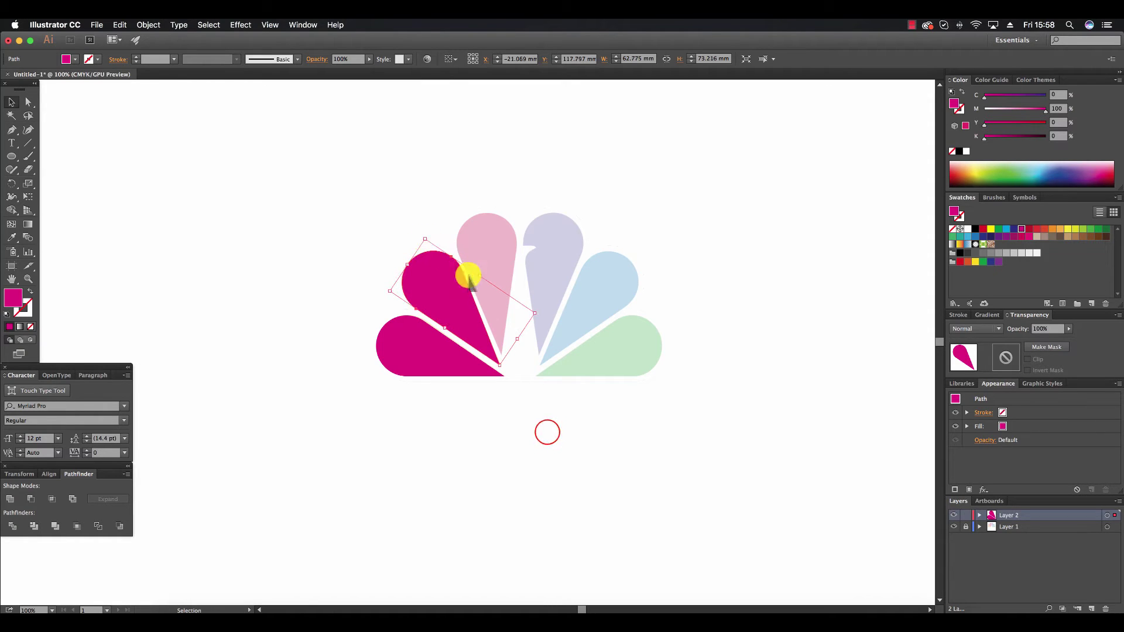
pyautogui.click(547, 431)
pyautogui.click(452, 292)
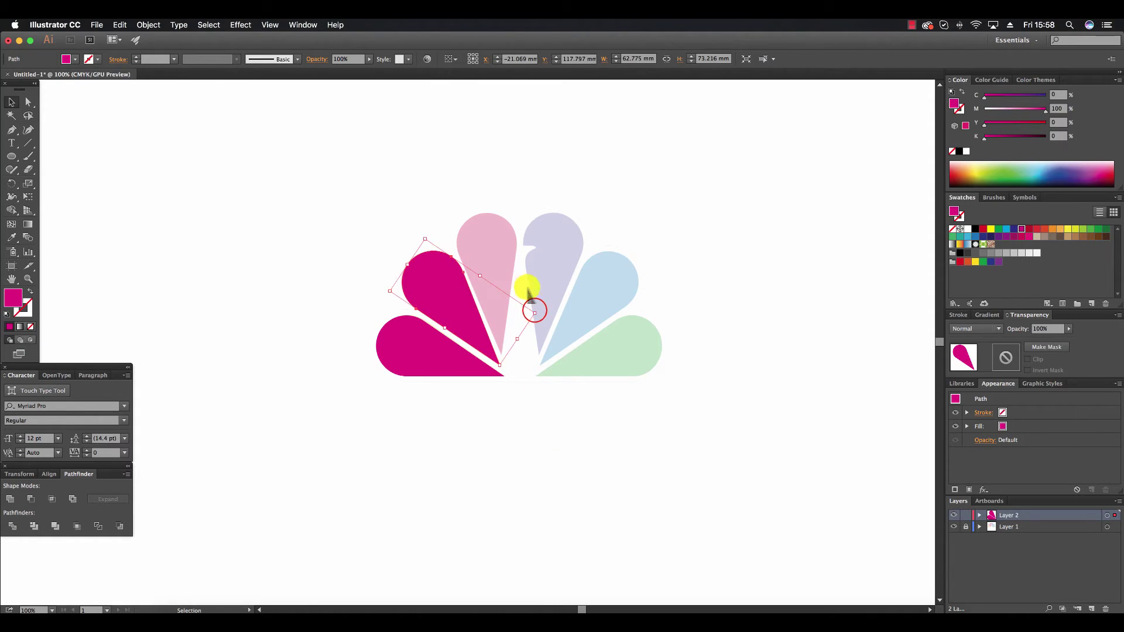
# - Fine-tune the rotation of the magenta feather over the orange feather, giving it overall dimensions of about 63 by 72 mm
pyautogui.moveTo(534, 311); pyautogui.dragTo(489, 285)
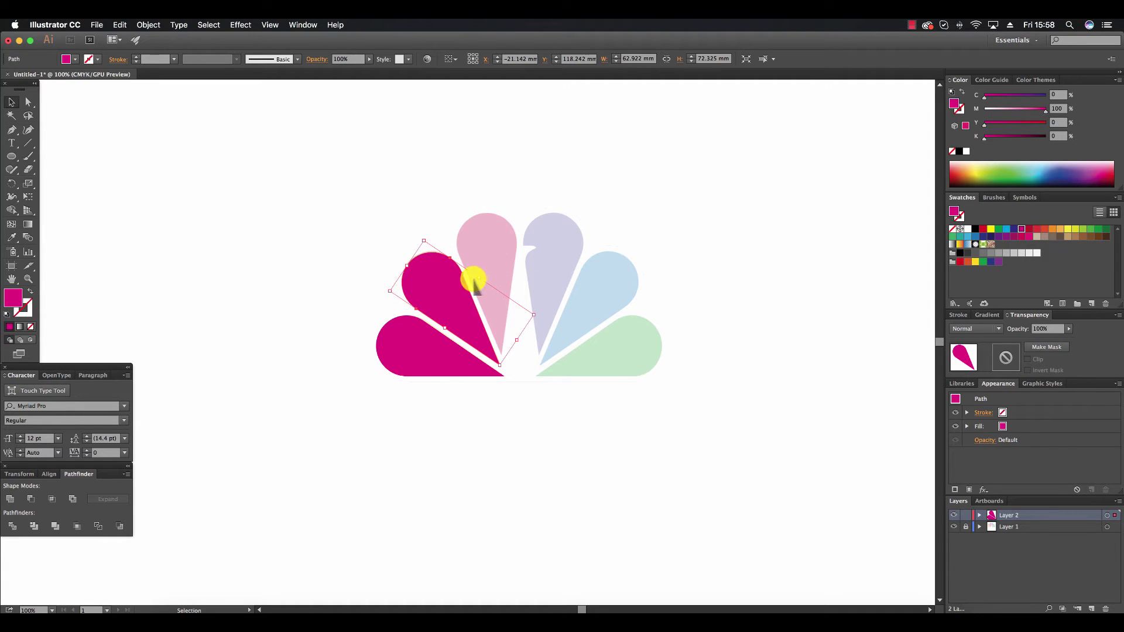
pyautogui.click(448, 206)
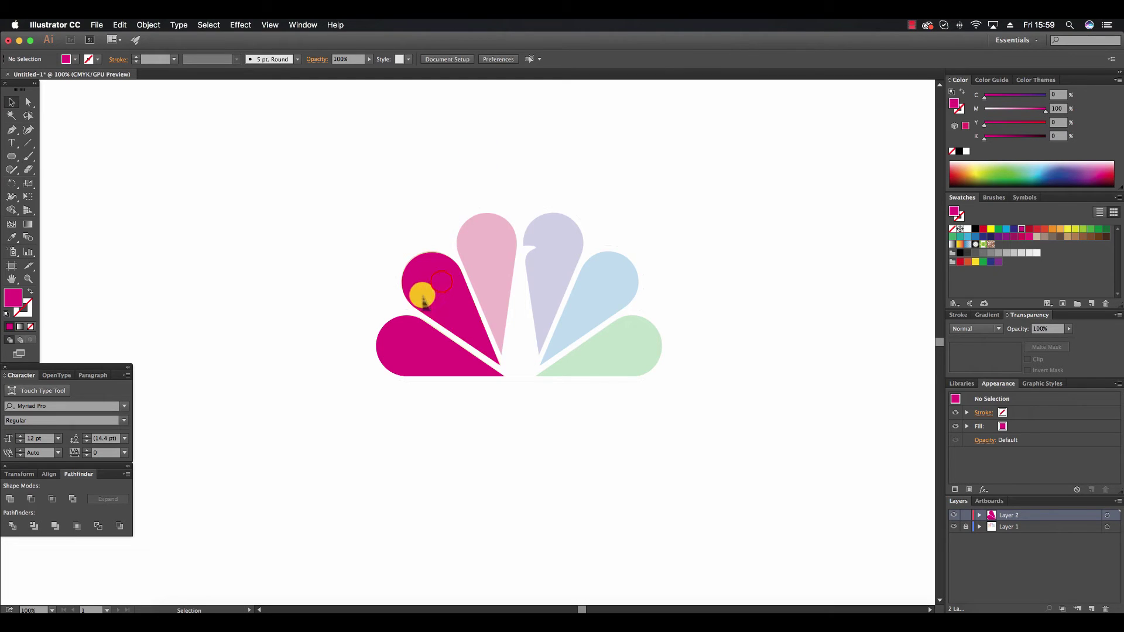
# - Duplicate the second magenta feather, rotate the copy clockwise and place it over the faded pink feather
pyautogui.moveTo(439, 282); pyautogui.dragTo(530, 211)
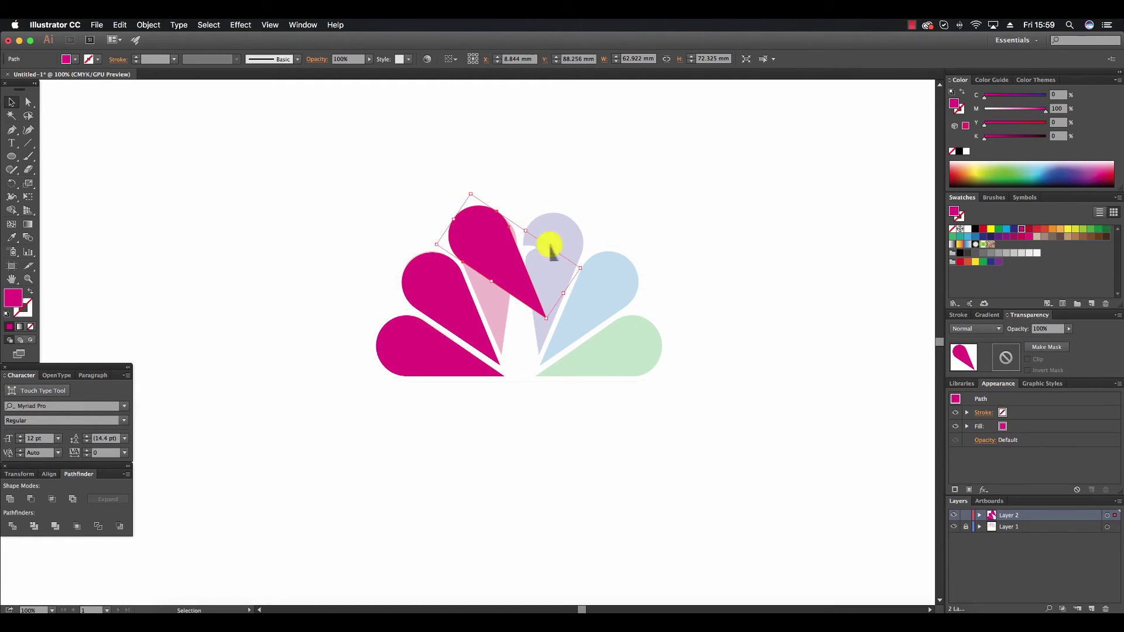
pyautogui.moveTo(585, 263); pyautogui.dragTo(580, 311)
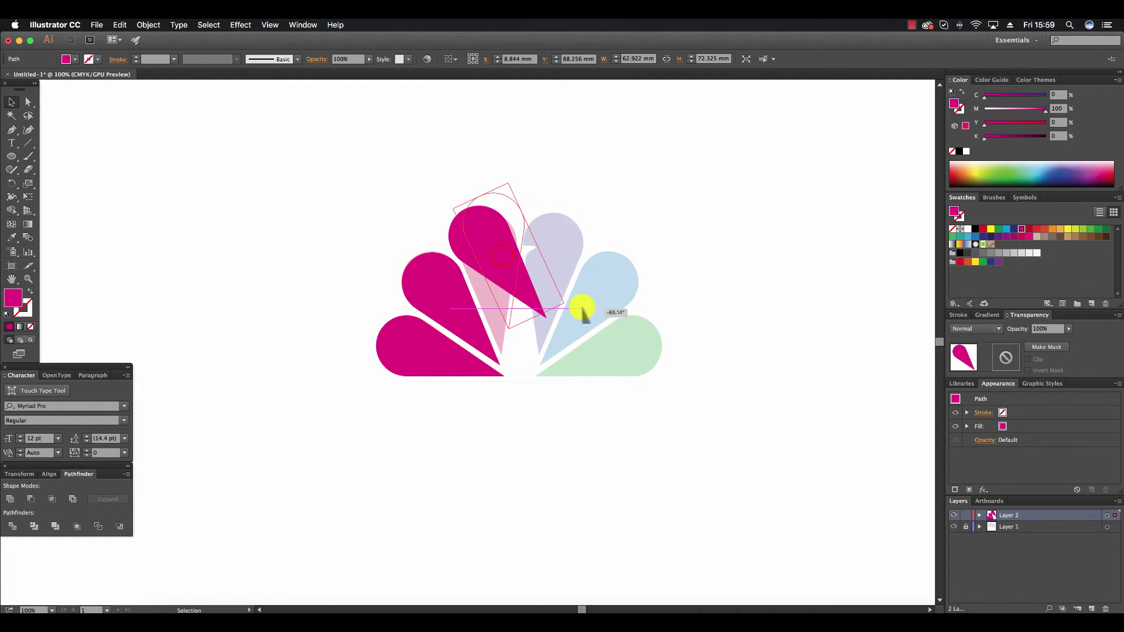
pyautogui.moveTo(505, 254); pyautogui.dragTo(498, 274)
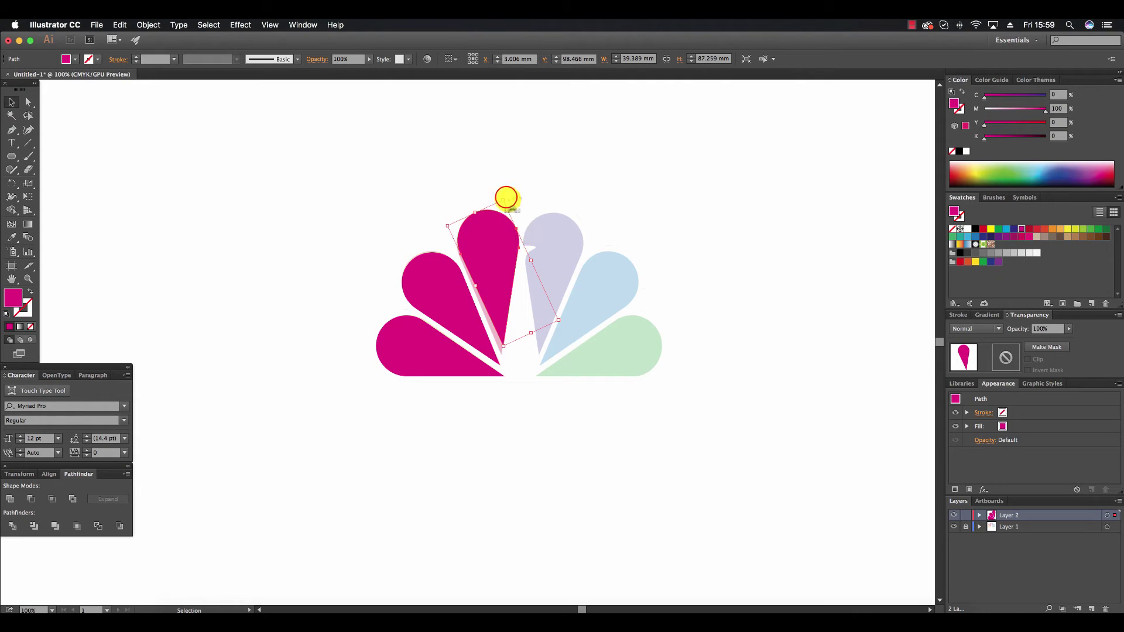
# - Refine the rotation and position of the third feather over the pink reference, to about 39 by 88 mm overall
pyautogui.moveTo(507, 198); pyautogui.dragTo(508, 193)
pyautogui.press('super+z')
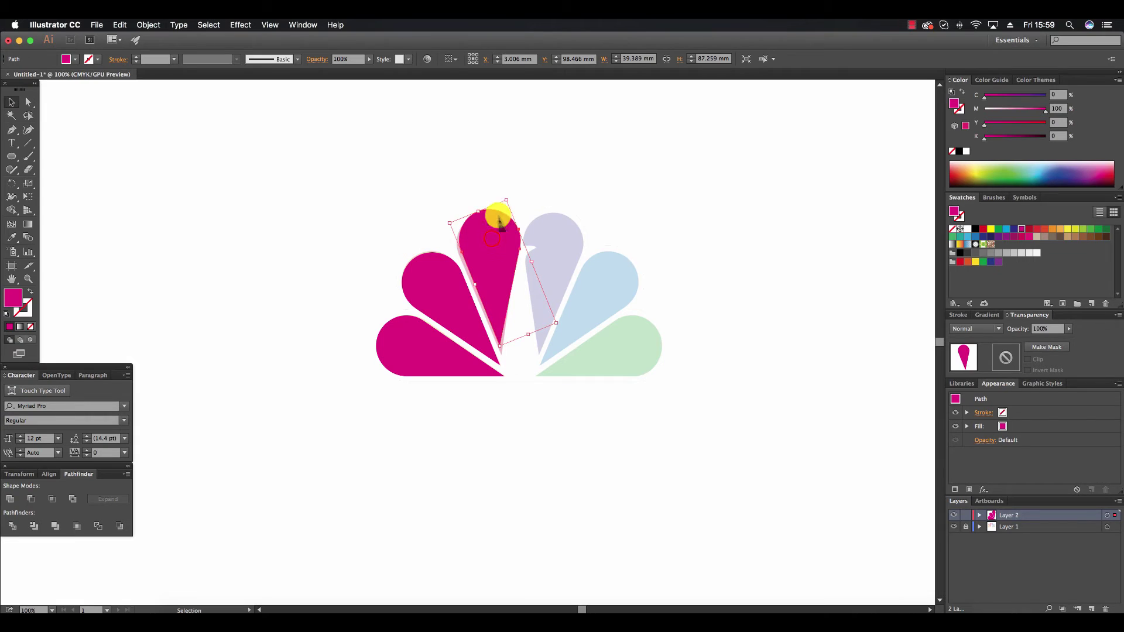
pyautogui.moveTo(493, 237)
pyautogui.mouseDown()
pyautogui.moveTo(511, 238)
pyautogui.moveTo(515, 218)
pyautogui.moveTo(484, 220)
pyautogui.mouseUp()
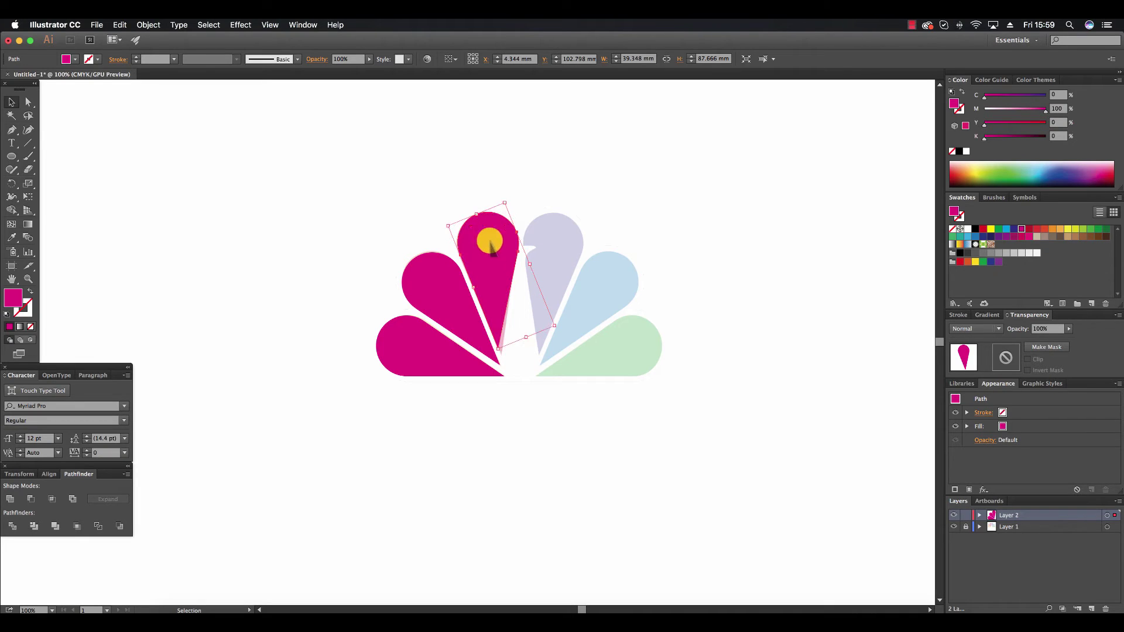
pyautogui.moveTo(559, 325); pyautogui.dragTo(557, 318)
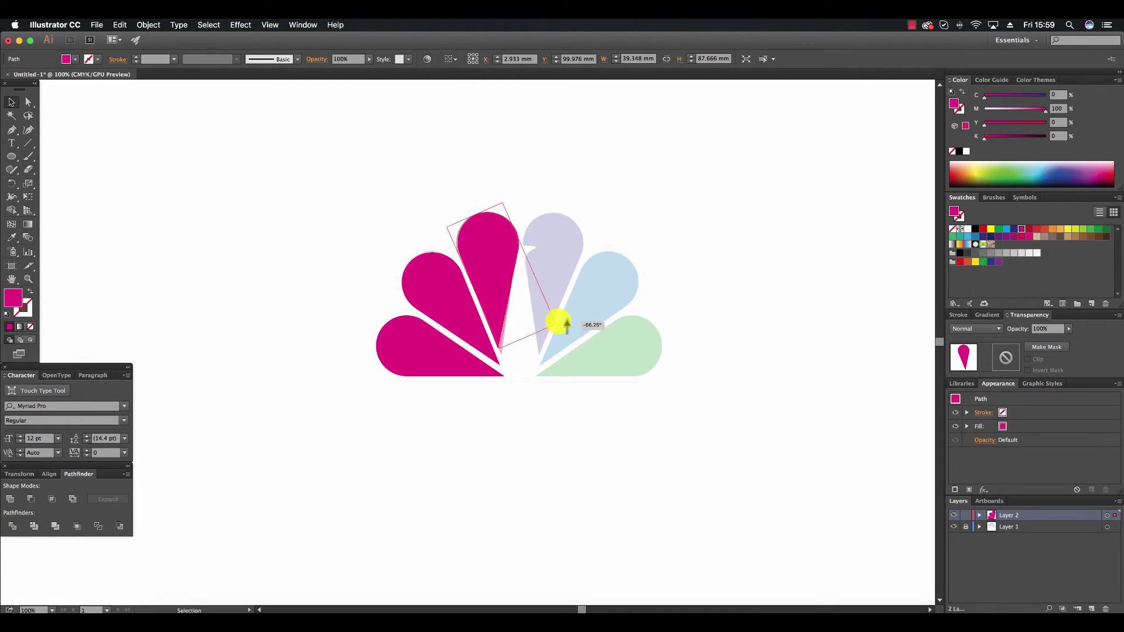
pyautogui.moveTo(504, 288); pyautogui.dragTo(524, 255)
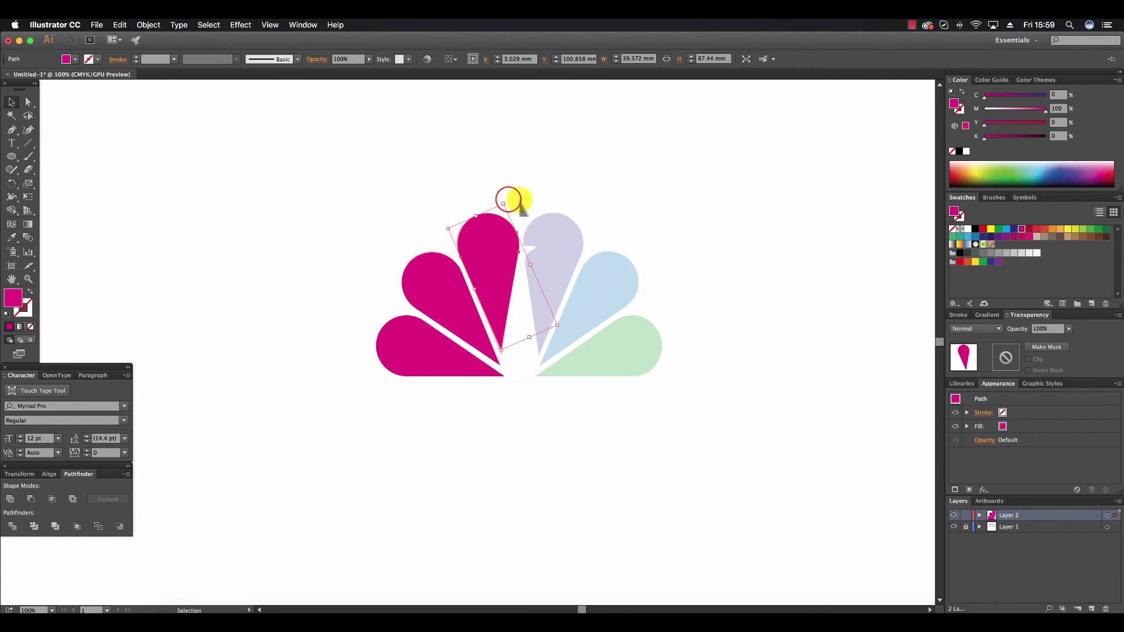
pyautogui.moveTo(509, 202); pyautogui.dragTo(513, 206)
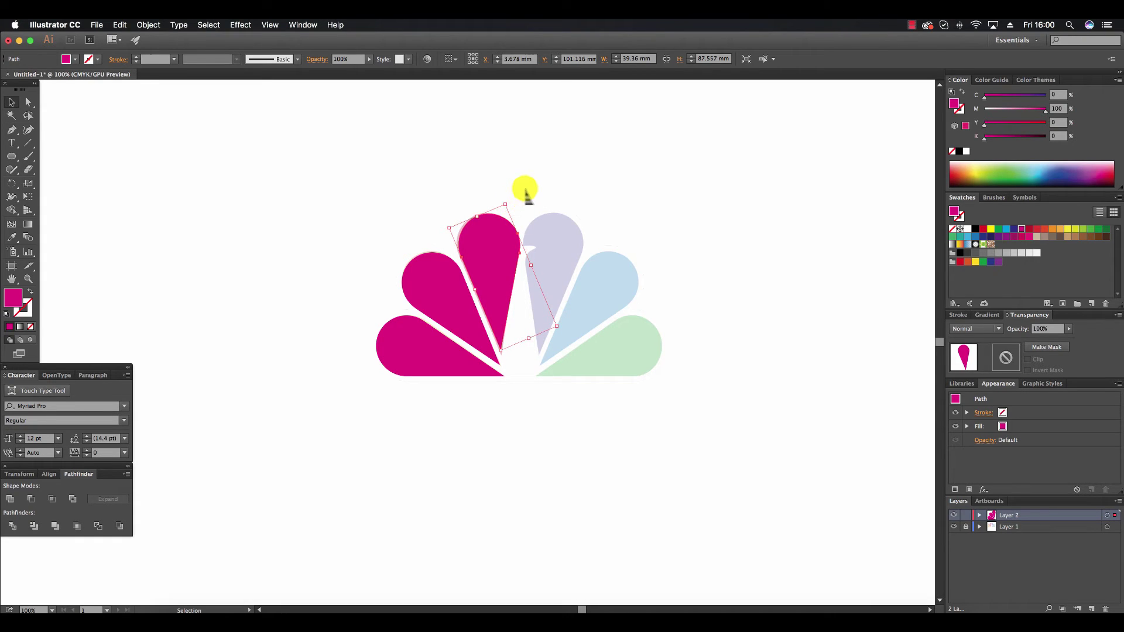
pyautogui.moveTo(561, 326); pyautogui.dragTo(562, 328)
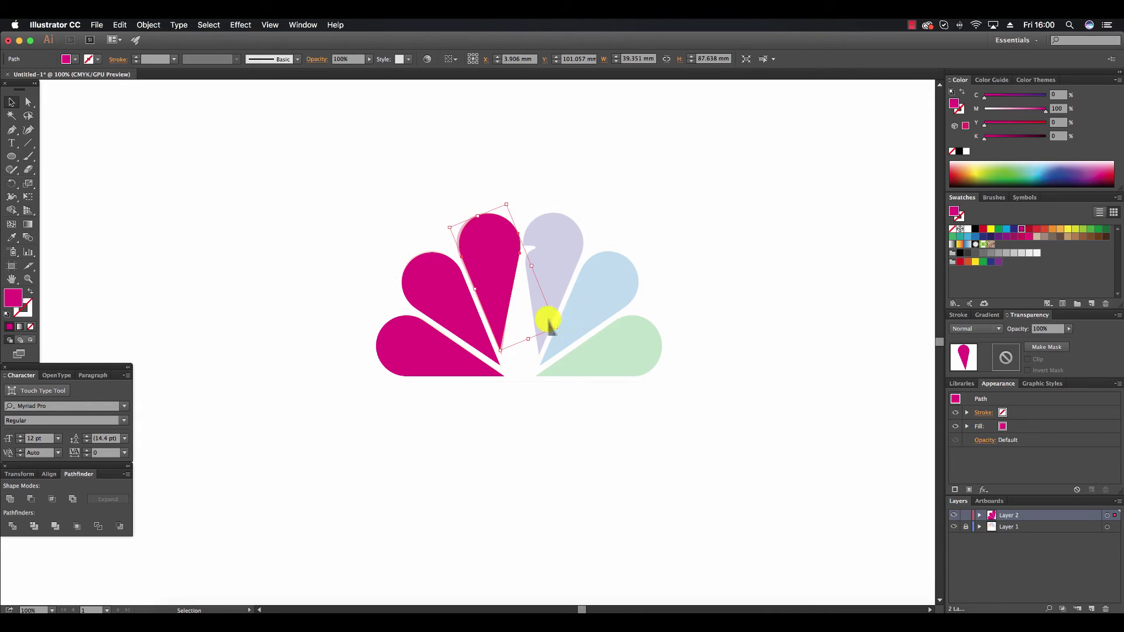
pyautogui.click(568, 190)
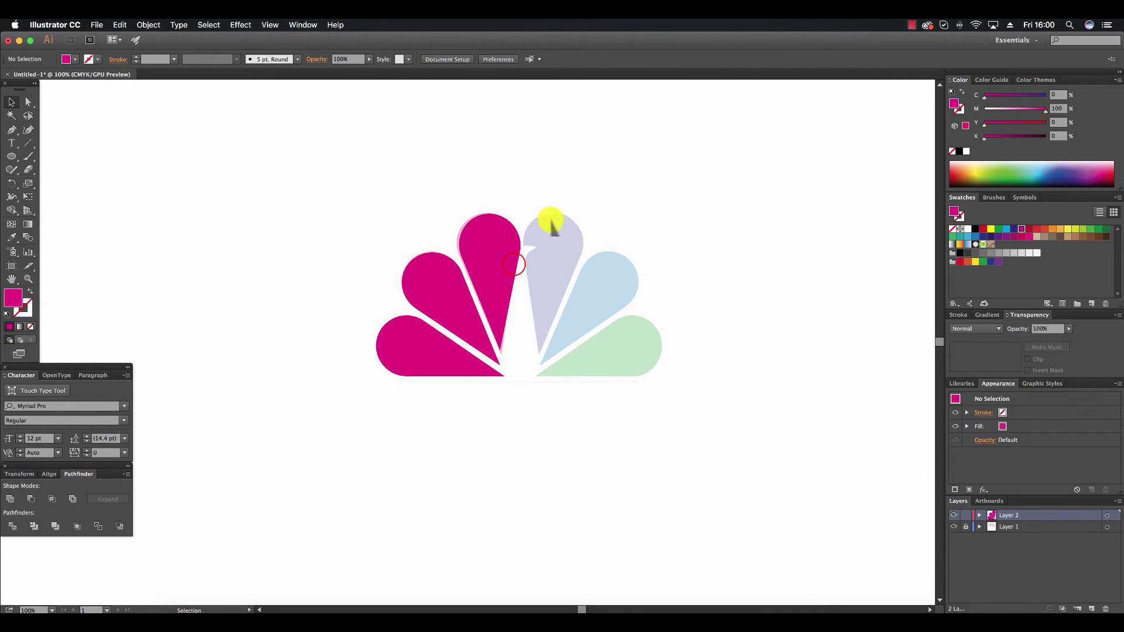
pyautogui.click(515, 261)
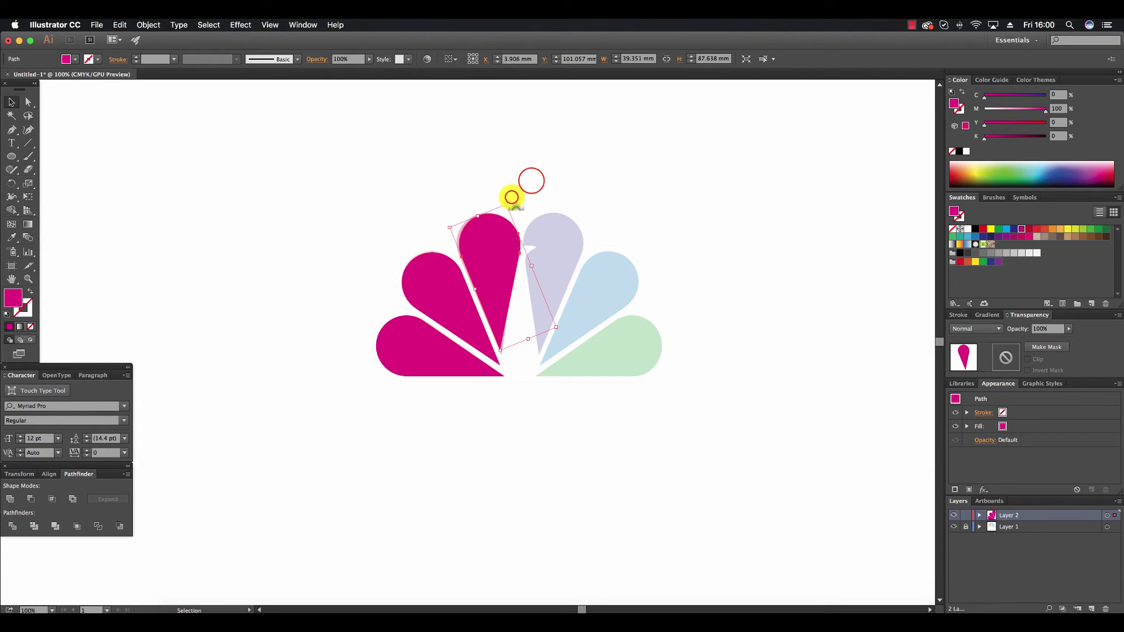
pyautogui.click(531, 181)
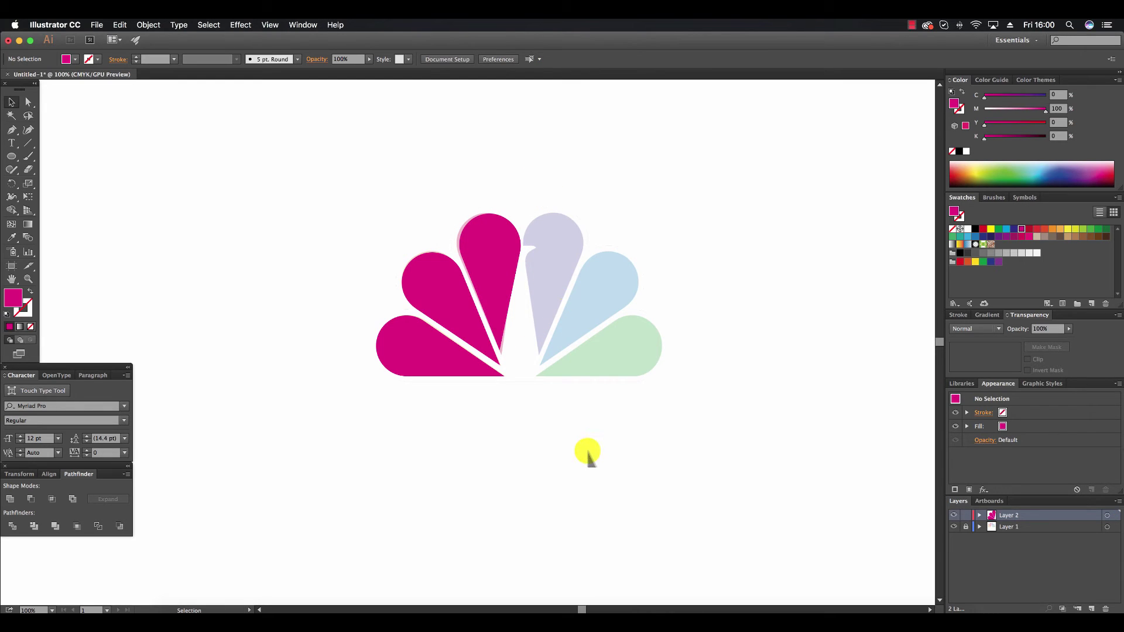
# - Select the three magenta feathers together and duplicate them horizontally onto the right half of the logo
pyautogui.click(490, 248)
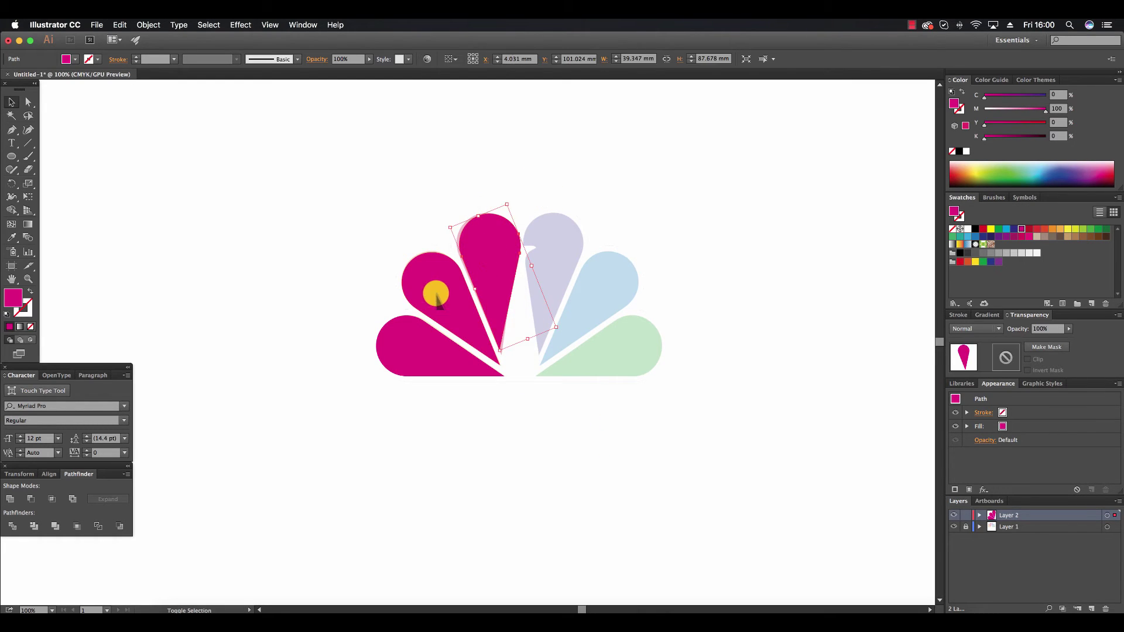
pyautogui.keyDown('shift'); pyautogui.click(437, 298); pyautogui.keyUp('shift')
pyautogui.keyDown('shift'); pyautogui.click(403, 352); pyautogui.keyUp('shift')
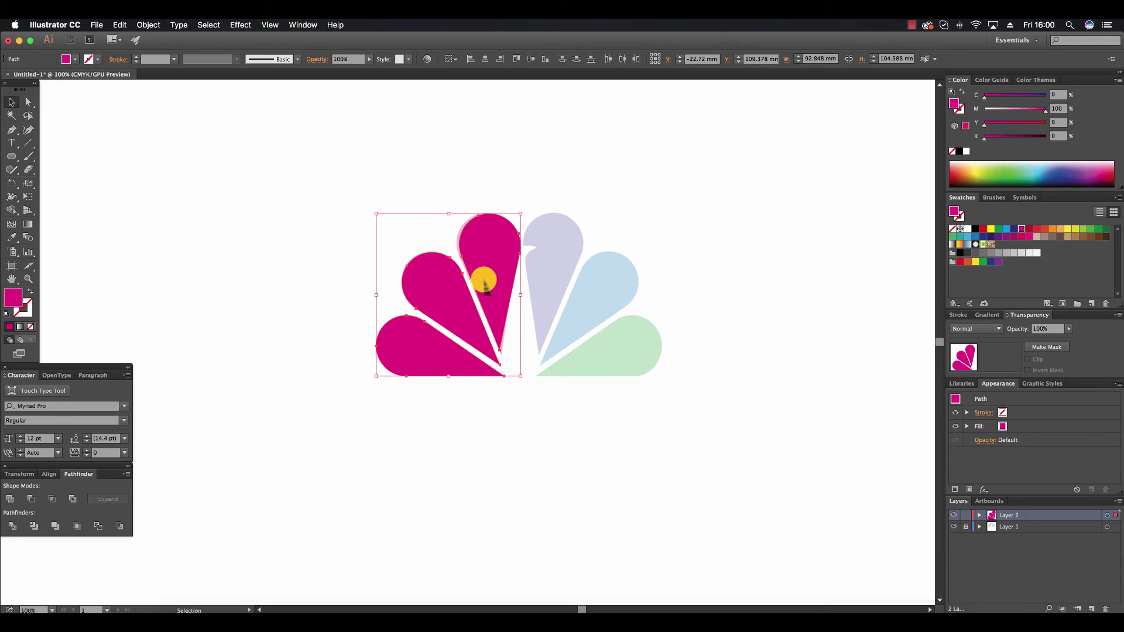
pyautogui.moveTo(484, 281); pyautogui.dragTo(645, 281)
# - Reflect the three copied feathers across the vertical axis and align them over the purple, blue and green feathers
pyautogui.rightClick(661, 283)
pyautogui.moveTo(738, 410)
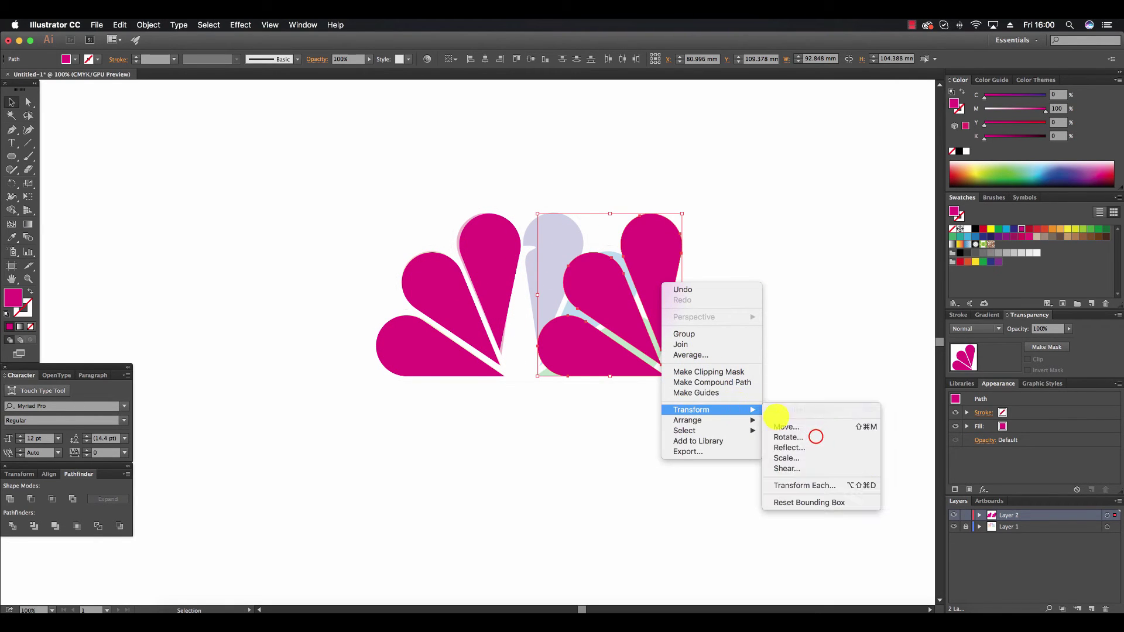
pyautogui.click(805, 445)
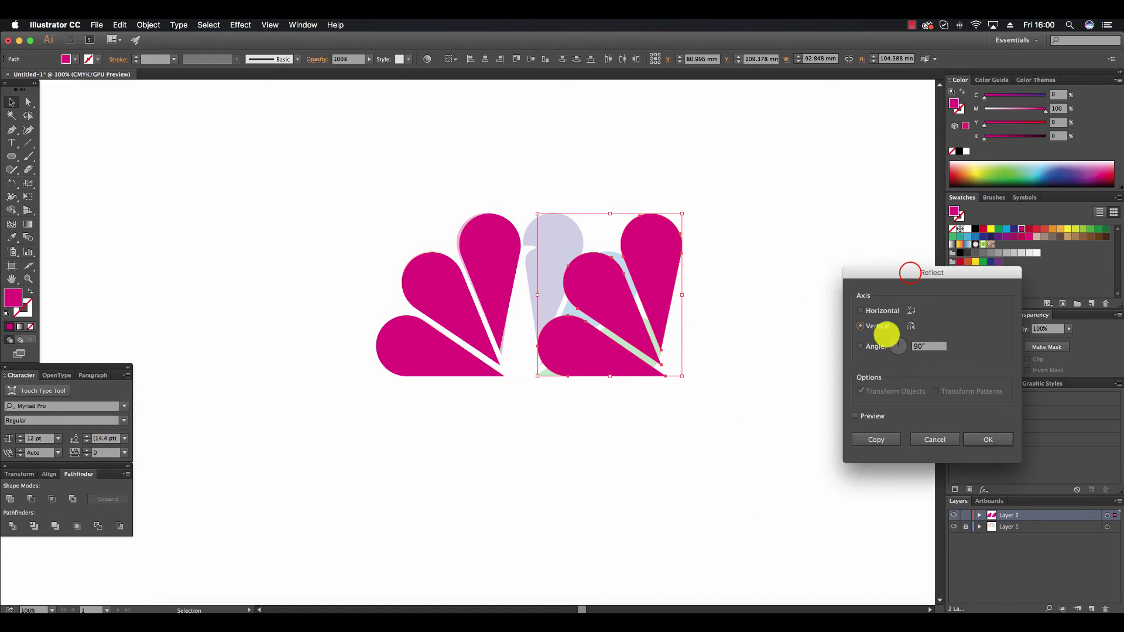
pyautogui.moveTo(910, 274); pyautogui.dragTo(562, 364)
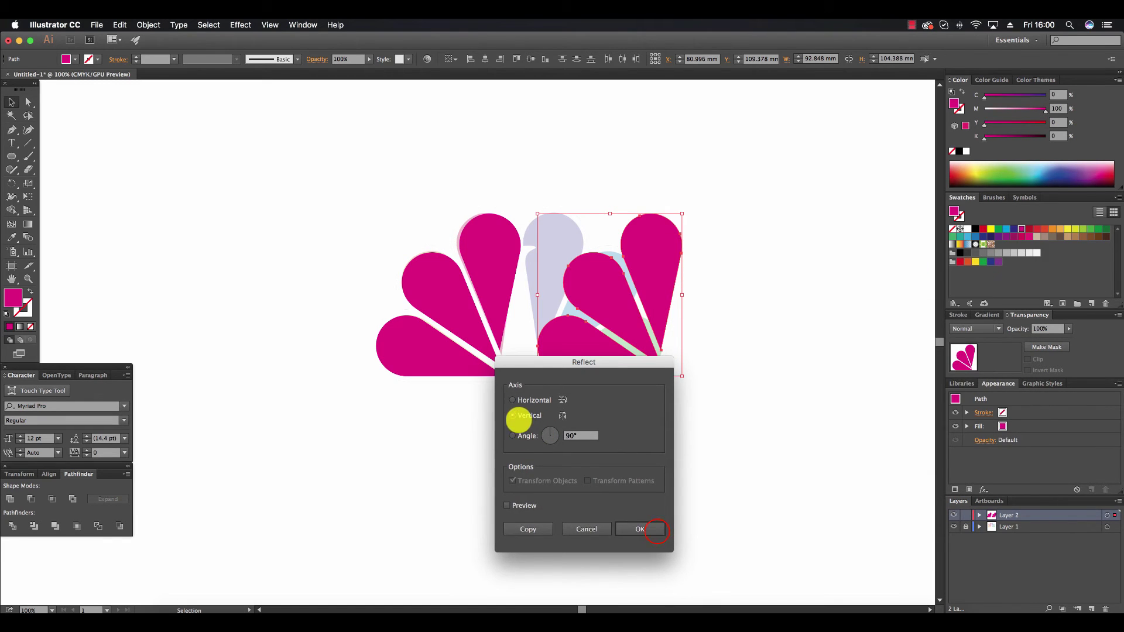
pyautogui.click(640, 529)
pyautogui.moveTo(575, 263); pyautogui.dragTo(544, 248)
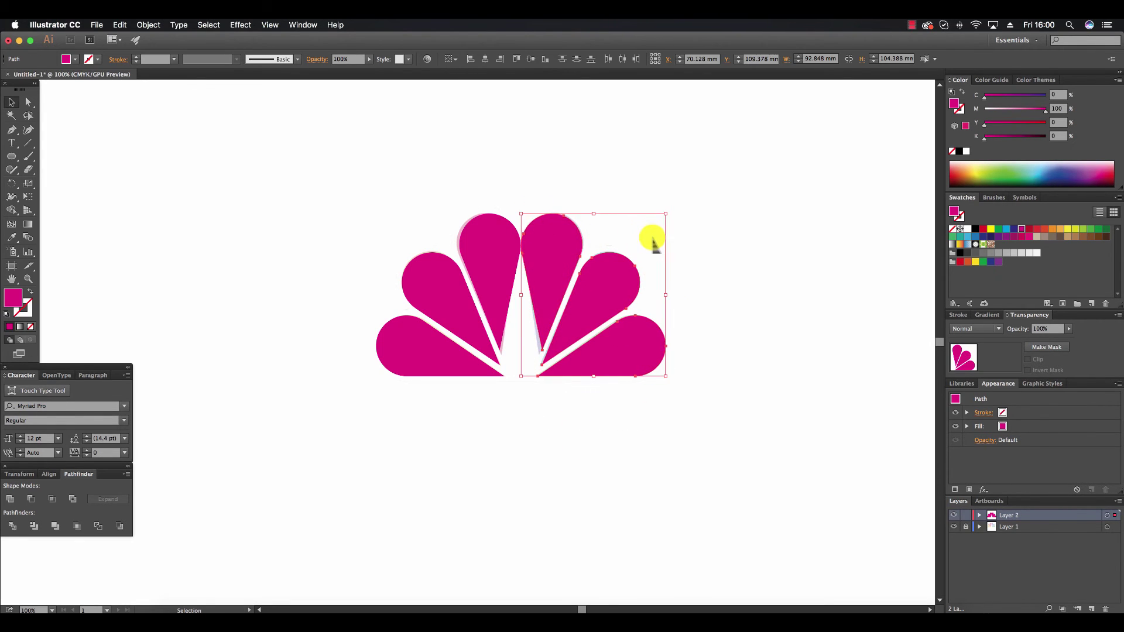
pyautogui.click(693, 191)
# - Set the opacity of the magenta feather covering the purple one to 30% so the beak shape shows through
pyautogui.click(545, 248)
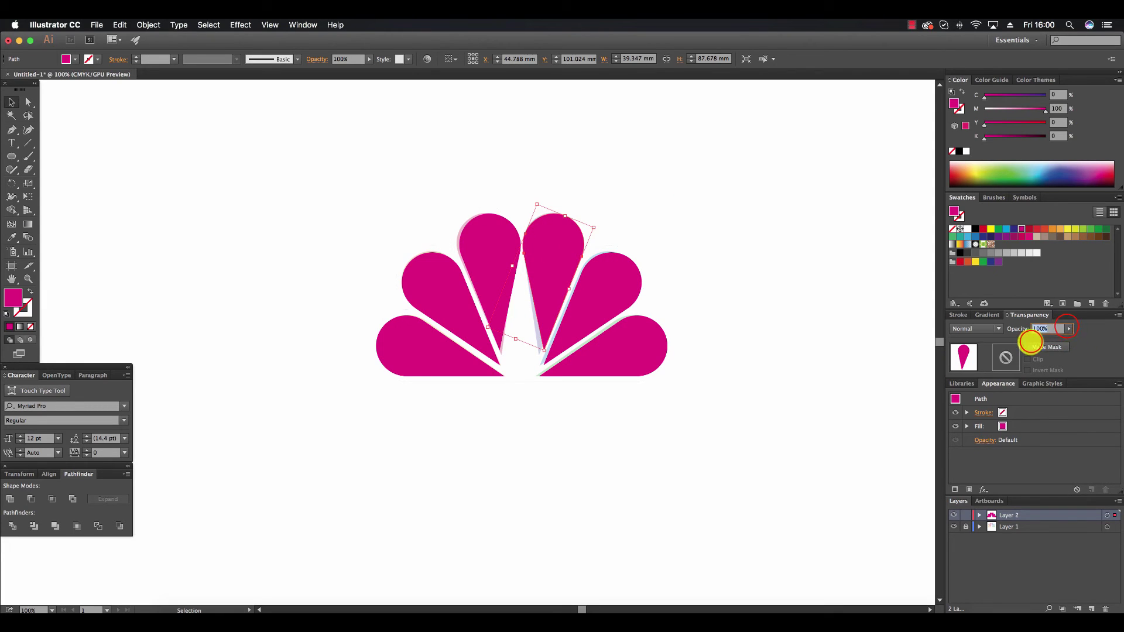
pyautogui.click(1067, 327)
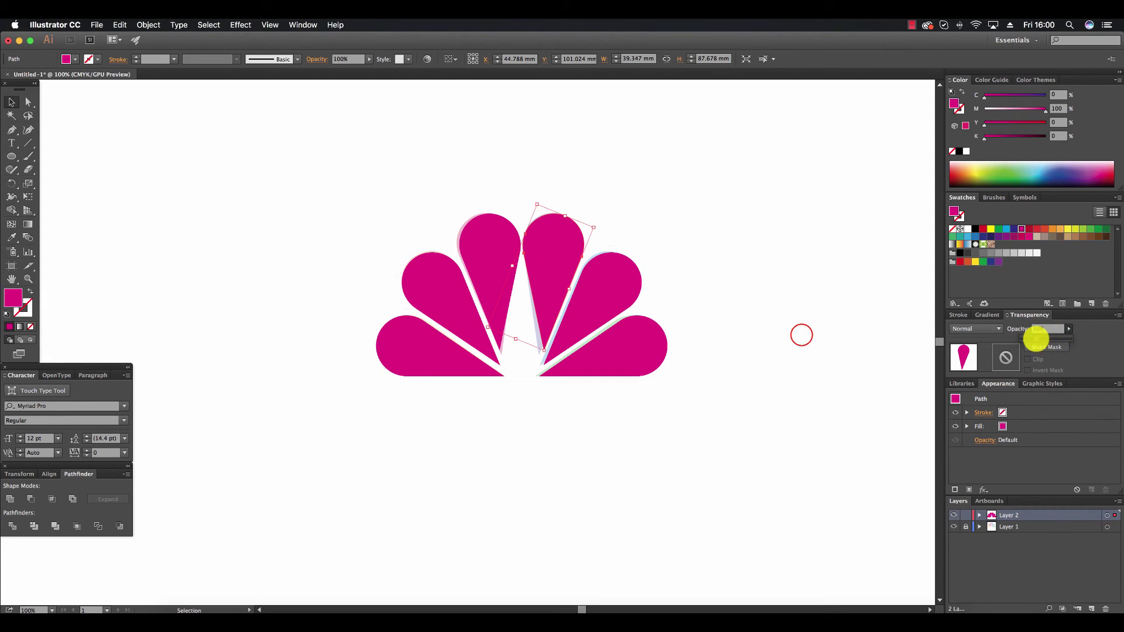
pyautogui.click(802, 335)
# - Trace the peacock's beak notch at the inner edge of the semi-transparent feather with the Pen tool, extending the shape past the edge
pyautogui.click(28, 279)
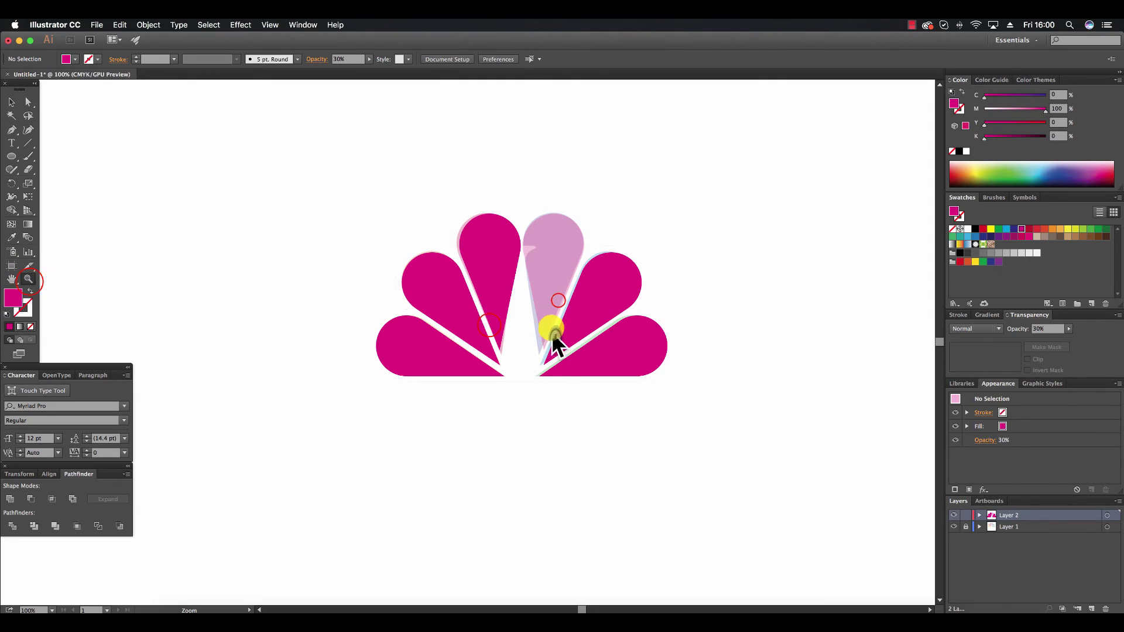
pyautogui.click(409, 319)
pyautogui.click(409, 319)
pyautogui.click(408, 320)
pyautogui.click(11, 129)
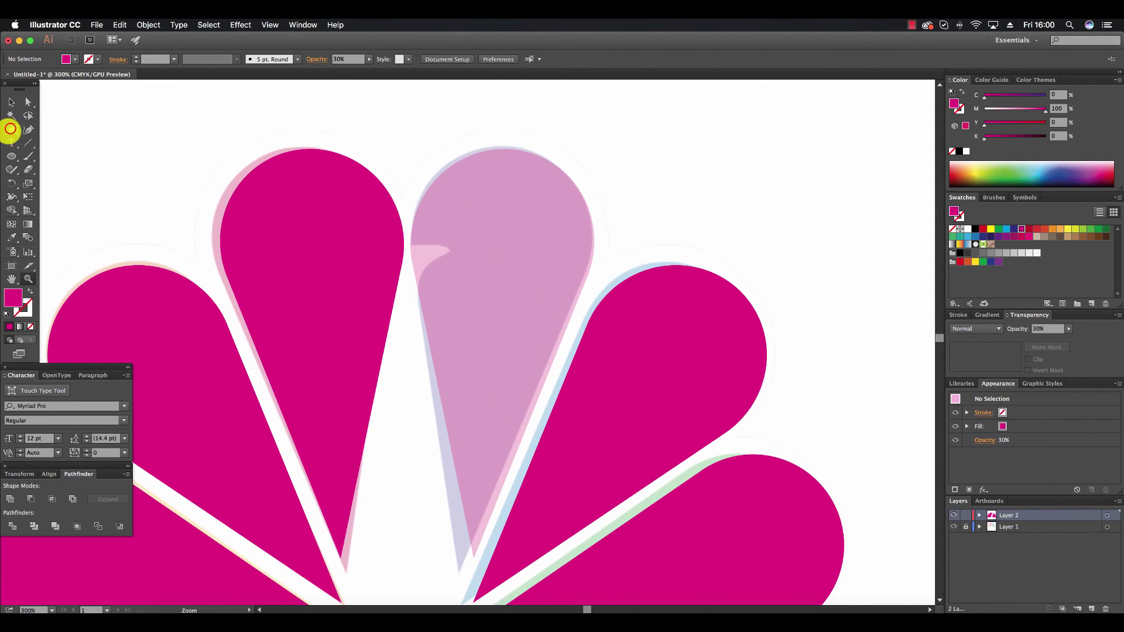
pyautogui.click(420, 300)
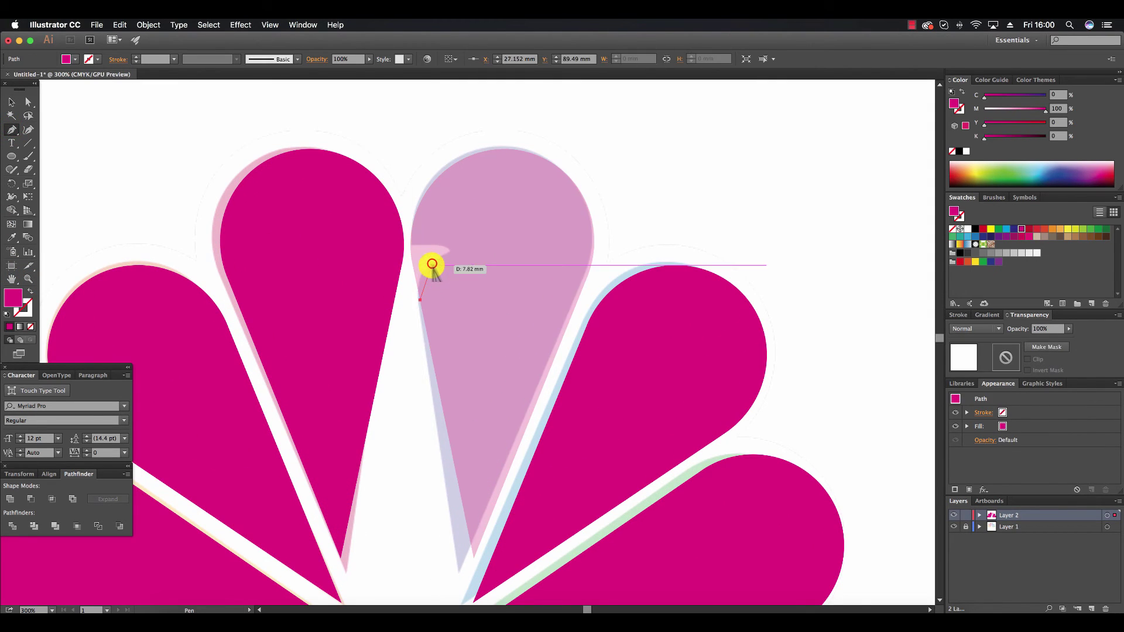
pyautogui.click(432, 256)
pyautogui.press('super+z')
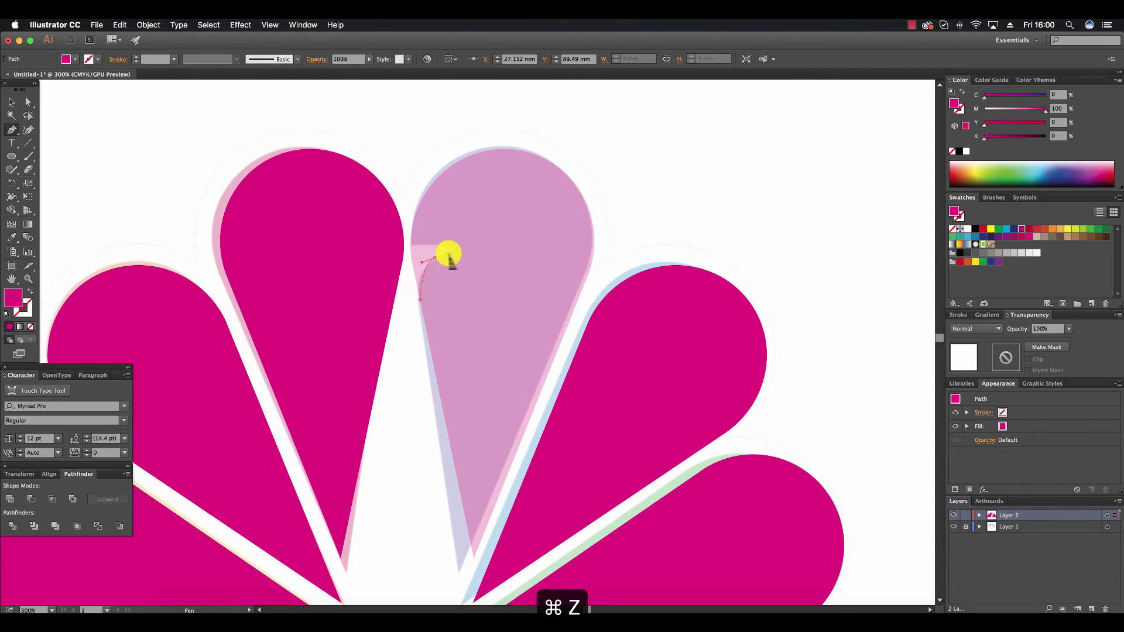
pyautogui.press('super+z')
pyautogui.moveTo(454, 253); pyautogui.dragTo(428, 243)
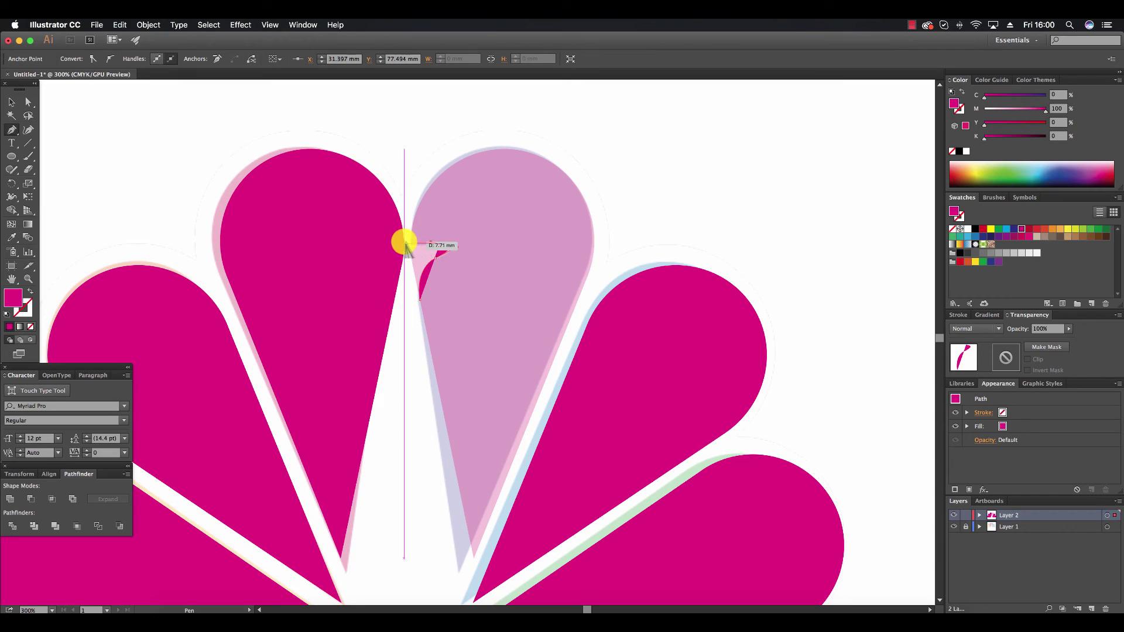
pyautogui.click(402, 243)
# - Cut the traced beak shape out of the semi-transparent feather with the Minus Front shape mode
pyautogui.click(10, 99)
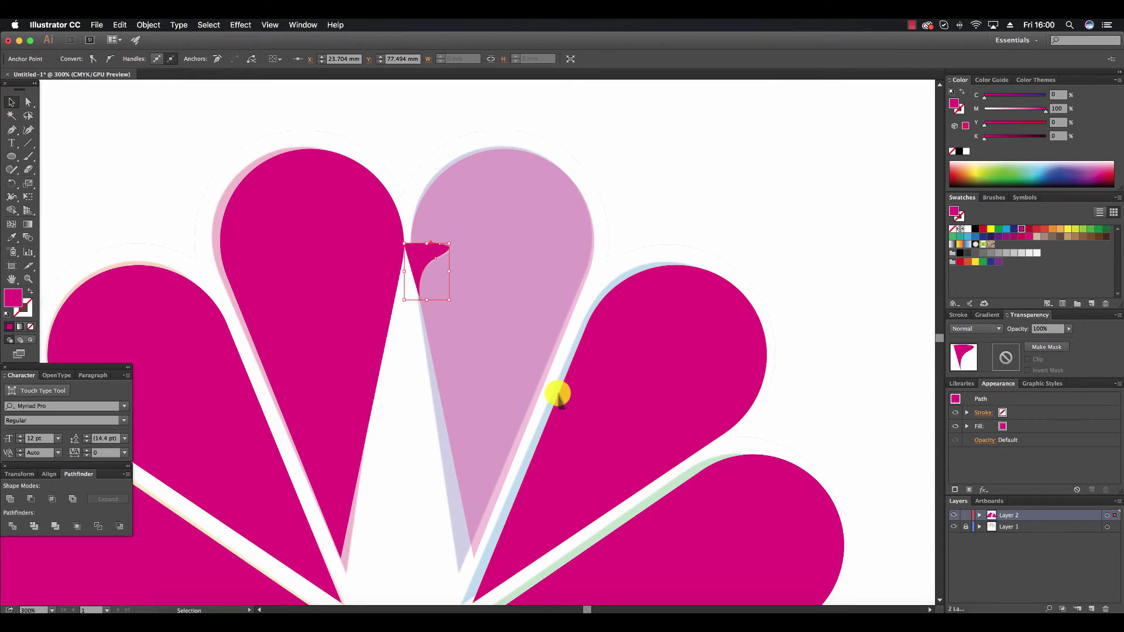
pyautogui.click(478, 295)
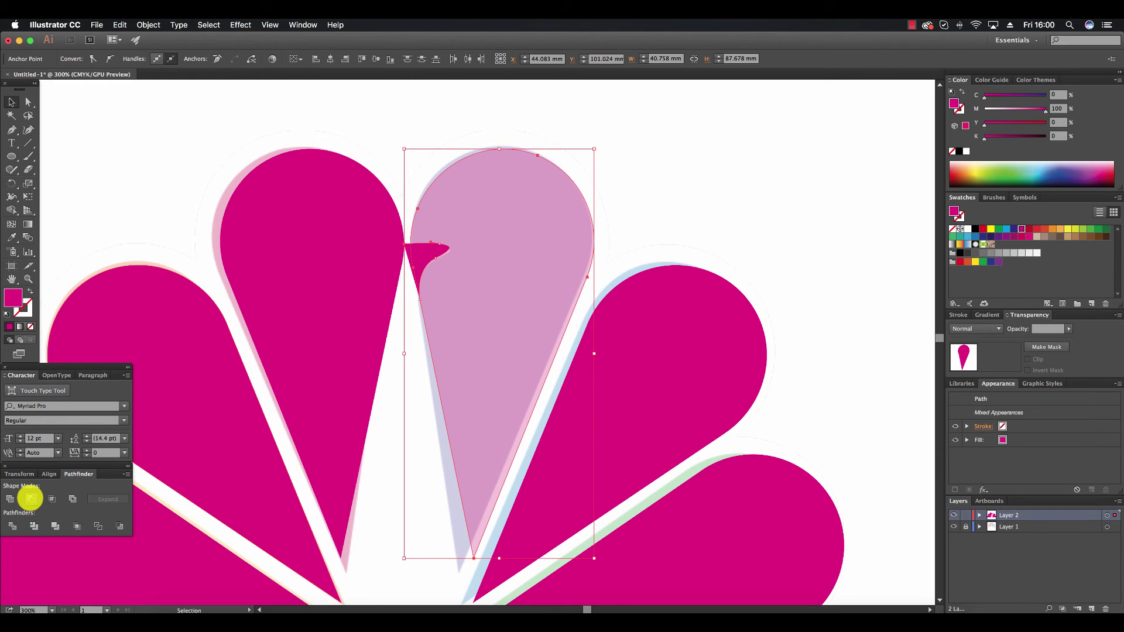
pyautogui.click(30, 498)
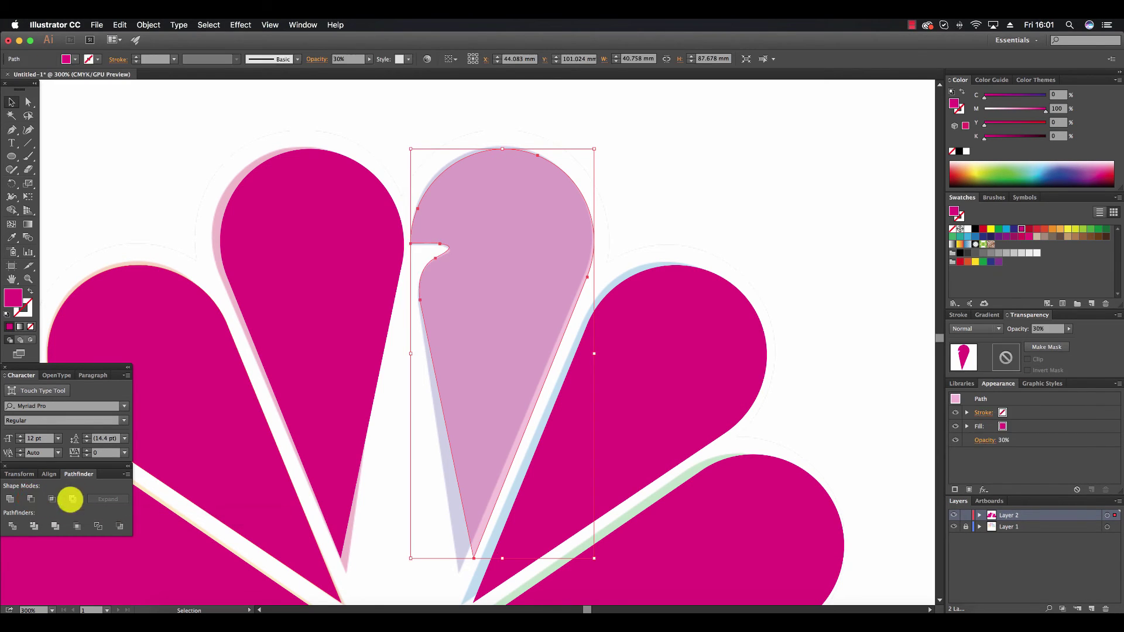
# - Restore the notched feather's opacity to 100%
pyautogui.click(1067, 329)
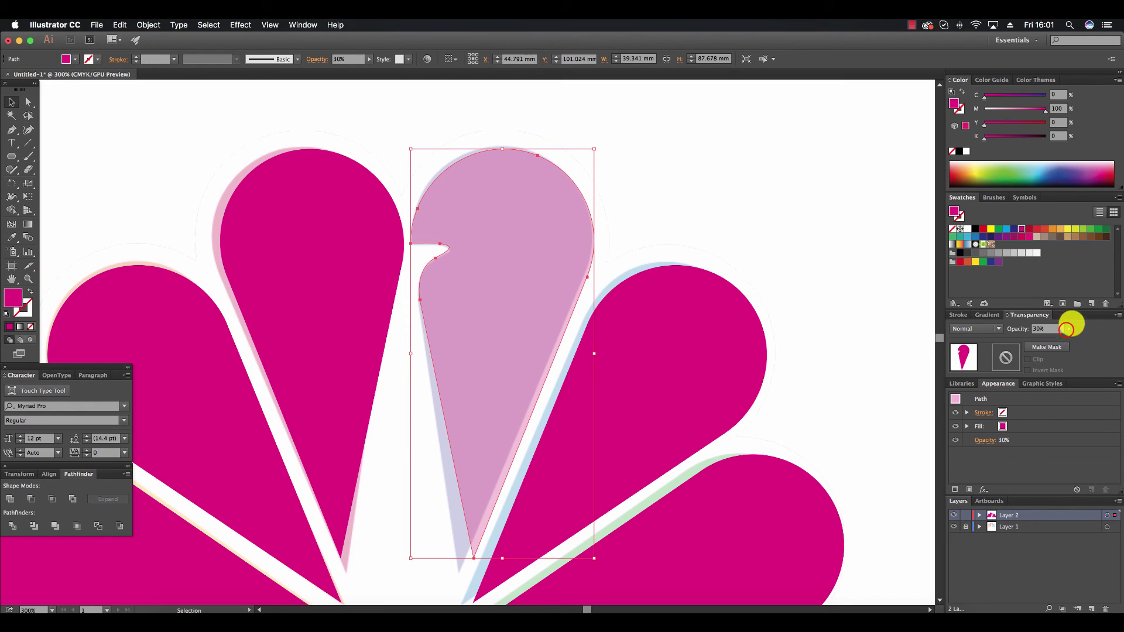
pyautogui.moveTo(1043, 341); pyautogui.dragTo(1078, 336)
pyautogui.click(788, 281)
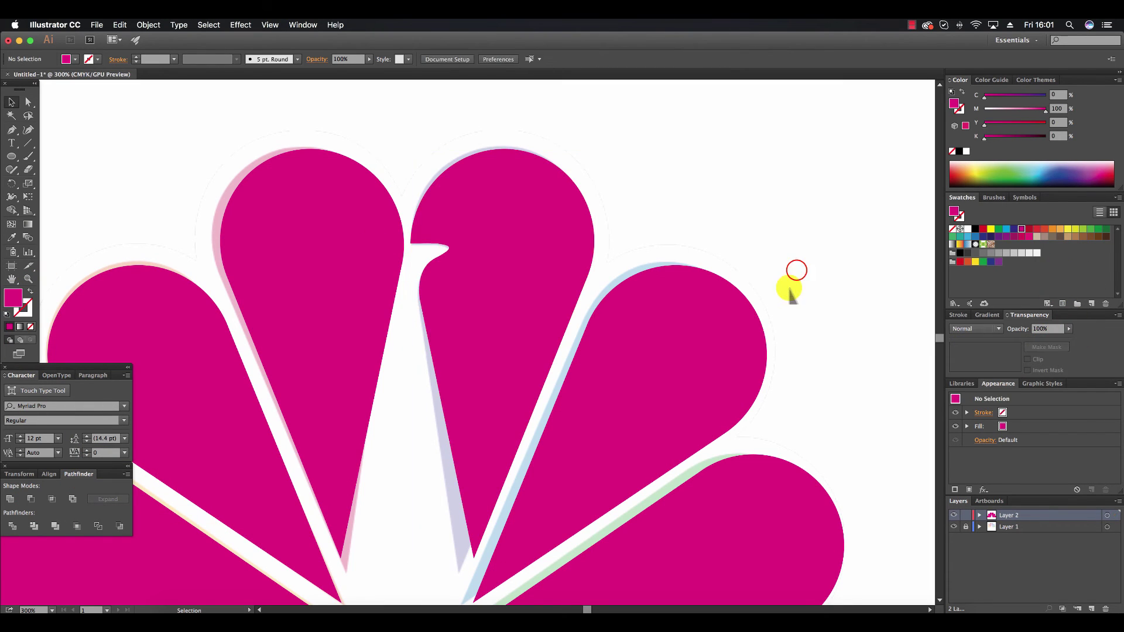
# - Select all six magenta feathers and place a duplicate of the whole set directly below the original logo
pyautogui.click(26, 278)
pyautogui.keyDown('alt'); pyautogui.click(513, 381); pyautogui.keyUp('alt')
pyautogui.keyDown('alt'); pyautogui.click(501, 383); pyautogui.keyUp('alt')
pyautogui.keyDown('alt'); pyautogui.click(444, 374); pyautogui.keyUp('alt')
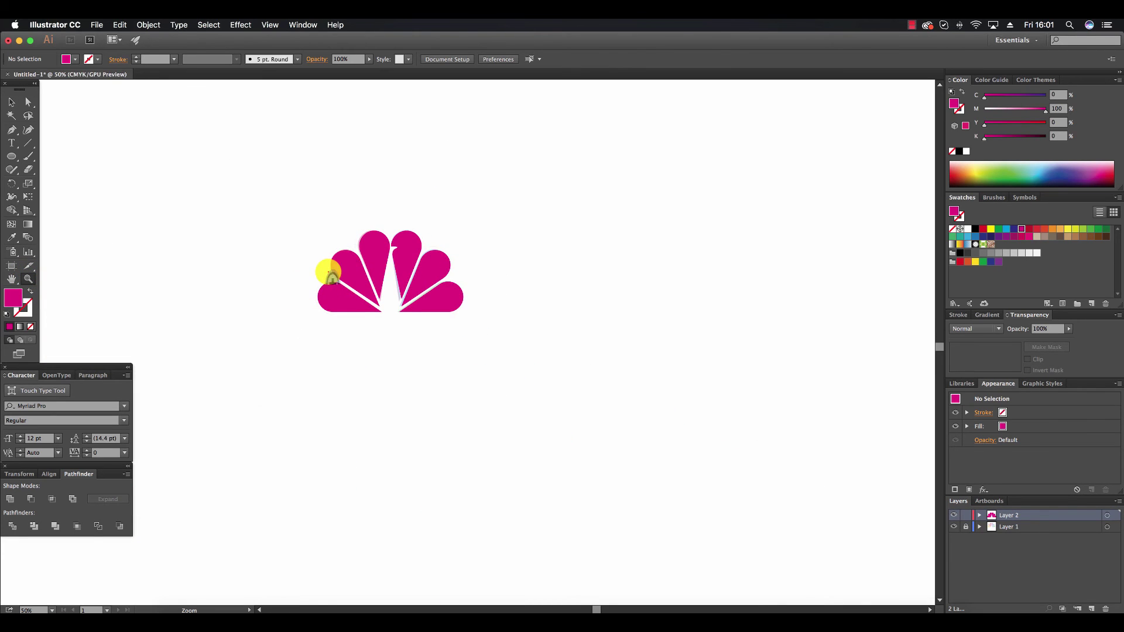
pyautogui.moveTo(330, 275); pyautogui.dragTo(343, 274)
pyautogui.click(11, 102)
pyautogui.click(419, 239)
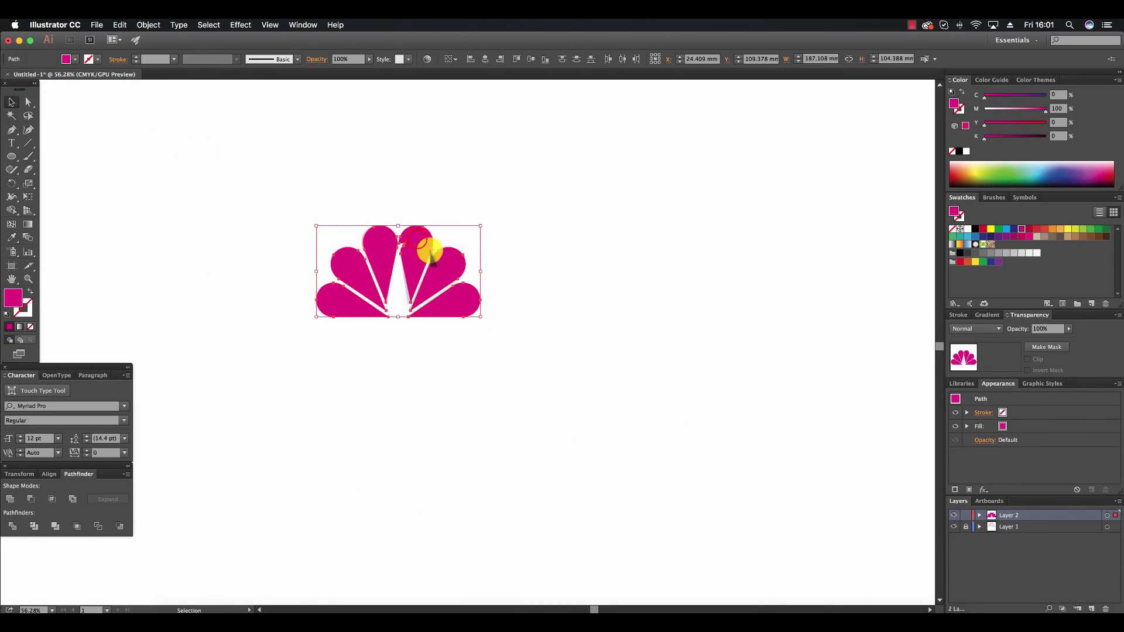
pyautogui.moveTo(418, 239); pyautogui.dragTo(419, 379)
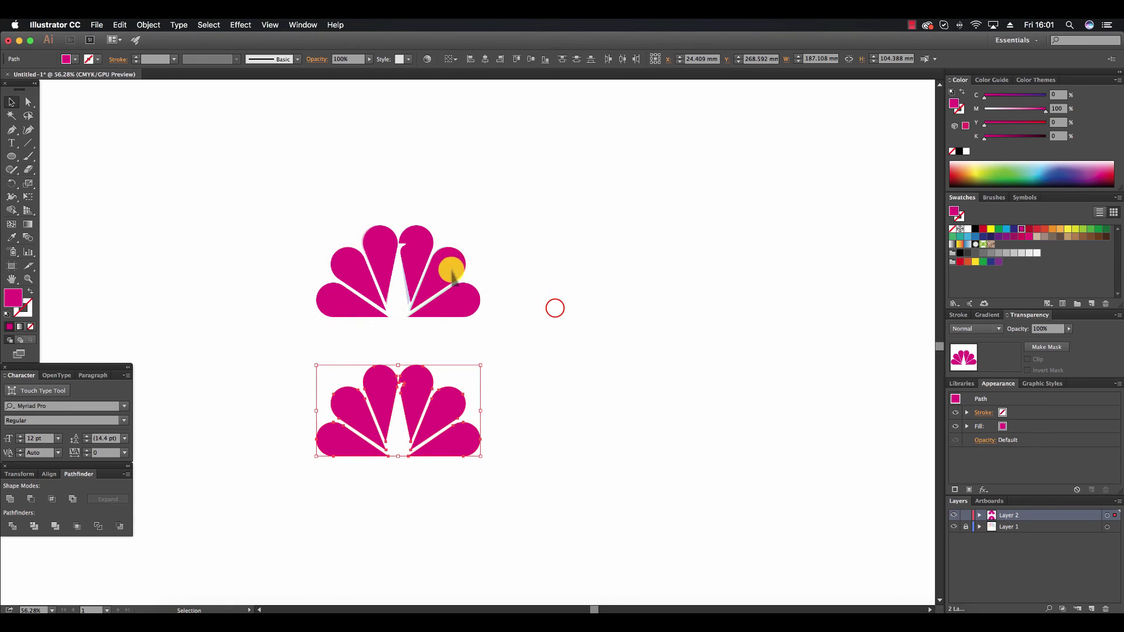
# - Remove the magenta feathers covering the faded reference logo and unlock Layer 1
pyautogui.click(409, 270)
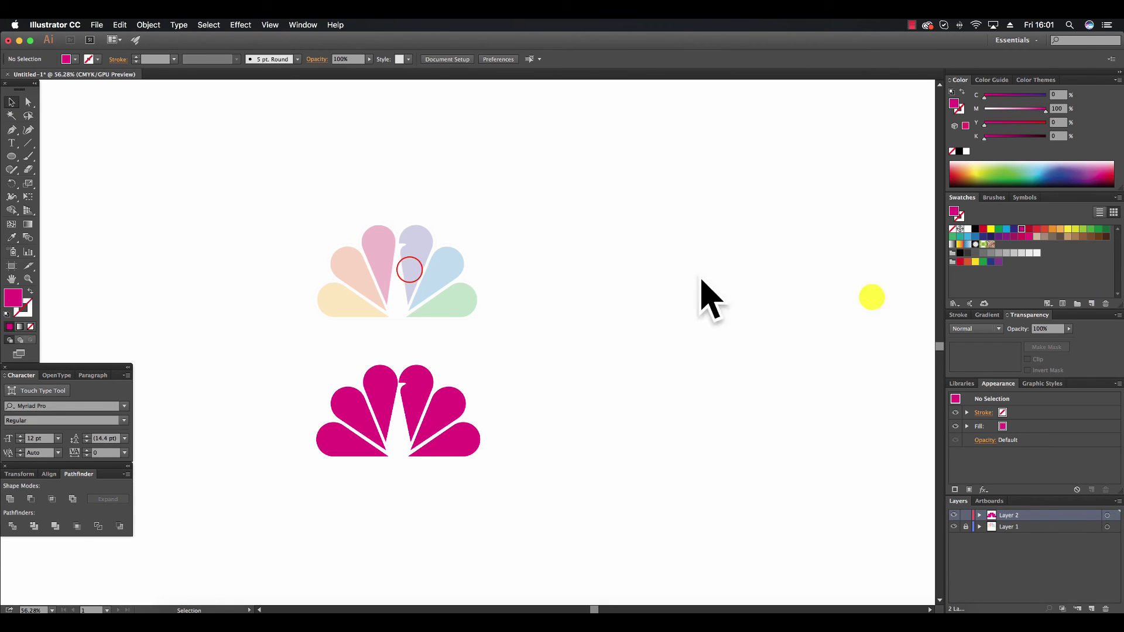
pyautogui.click(1069, 328)
pyautogui.click(965, 528)
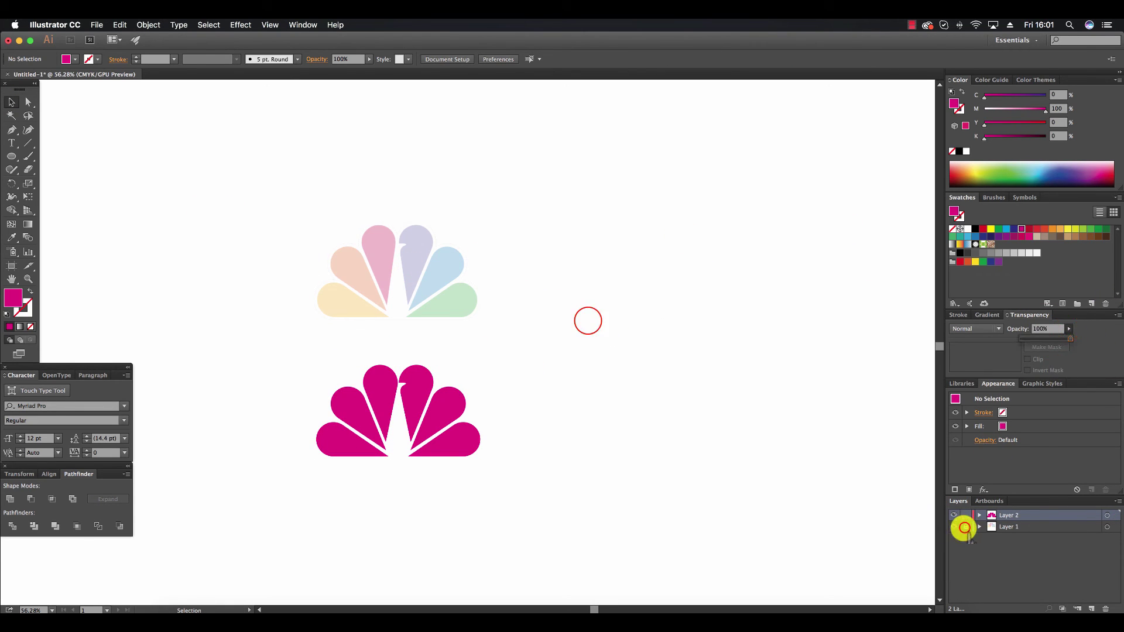
# - Restore the reference logo's opacity to 100% and deselect it
pyautogui.click(417, 241)
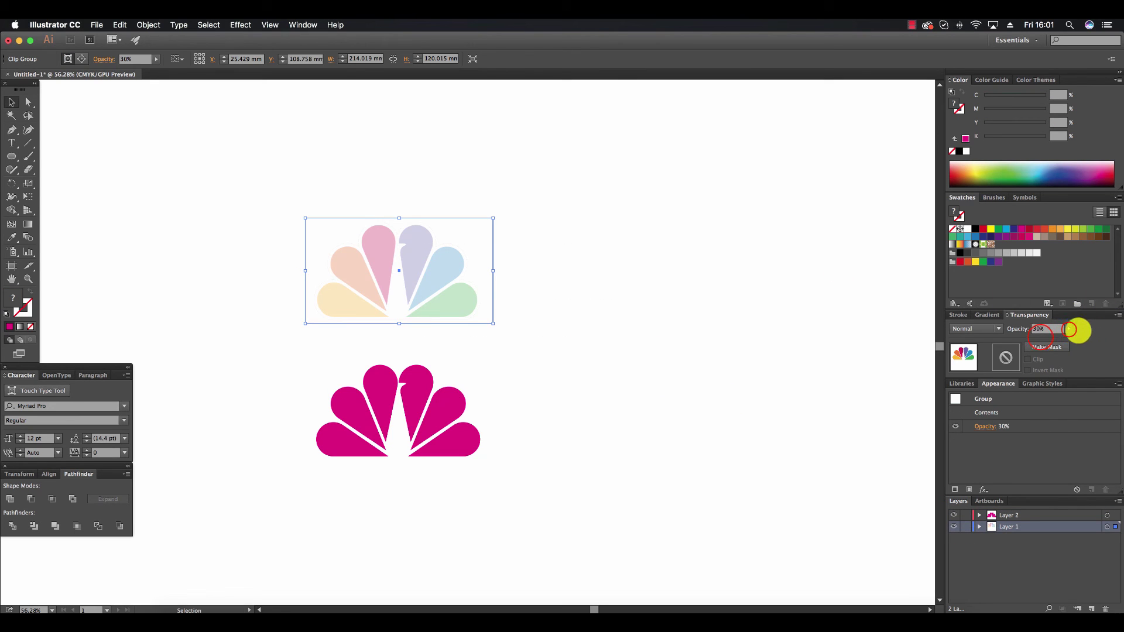
pyautogui.moveTo(1092, 337); pyautogui.dragTo(1092, 337)
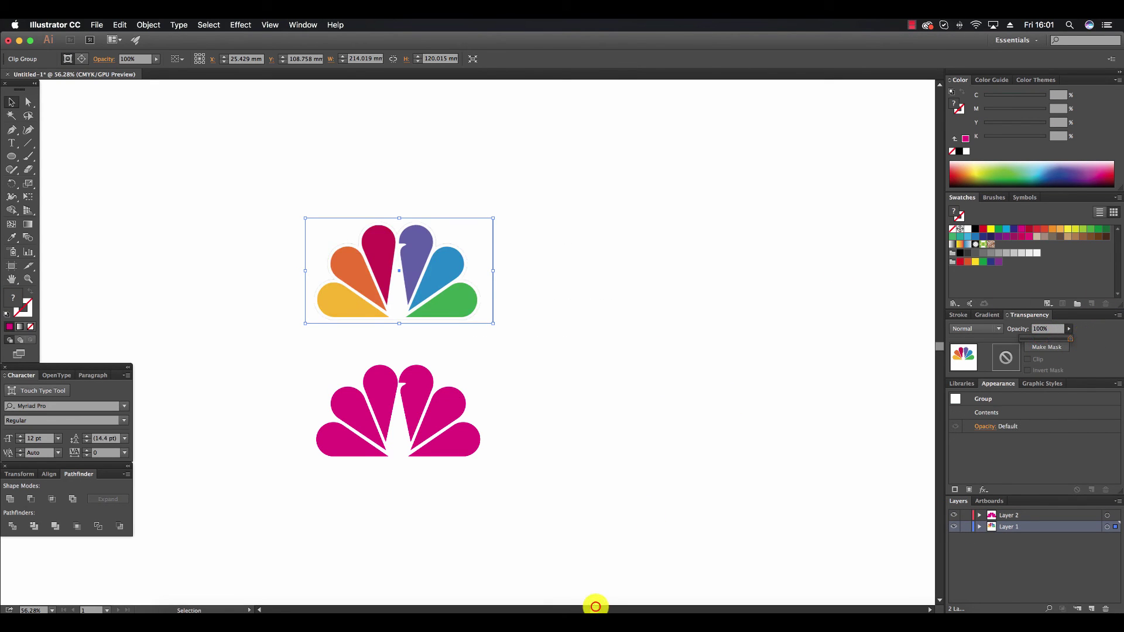
pyautogui.moveTo(596, 610); pyautogui.dragTo(581, 606)
pyautogui.click(515, 539)
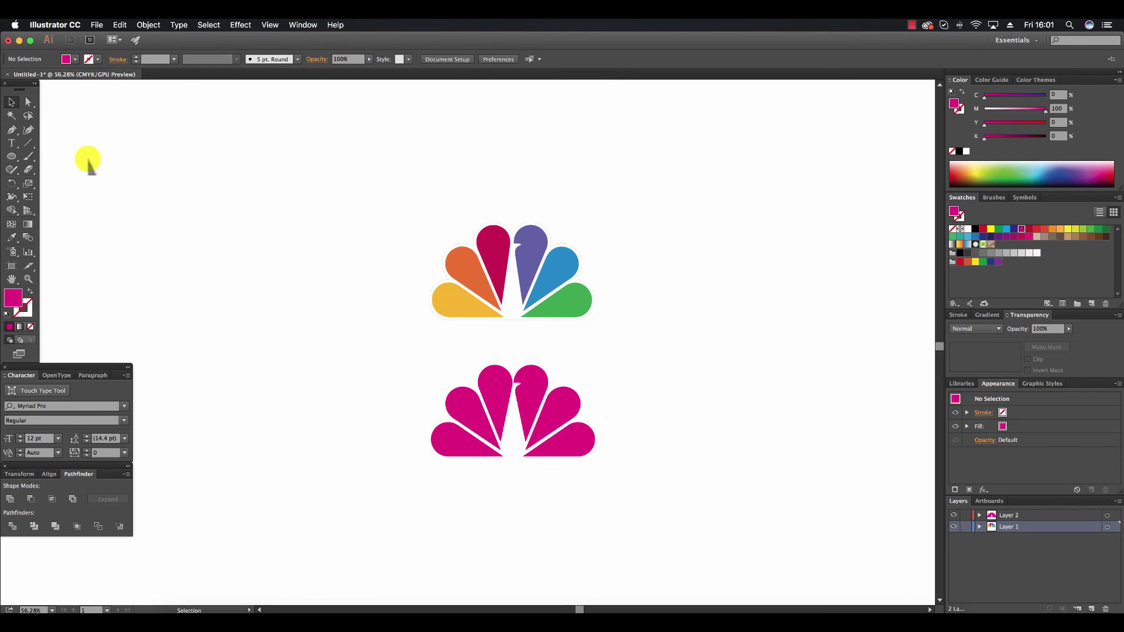
# - Recolor the lower logo's bottom-left and middle-left feathers with the yellow and orange sampled from the matching reference feathers
pyautogui.click(449, 439)
pyautogui.press('super+z')
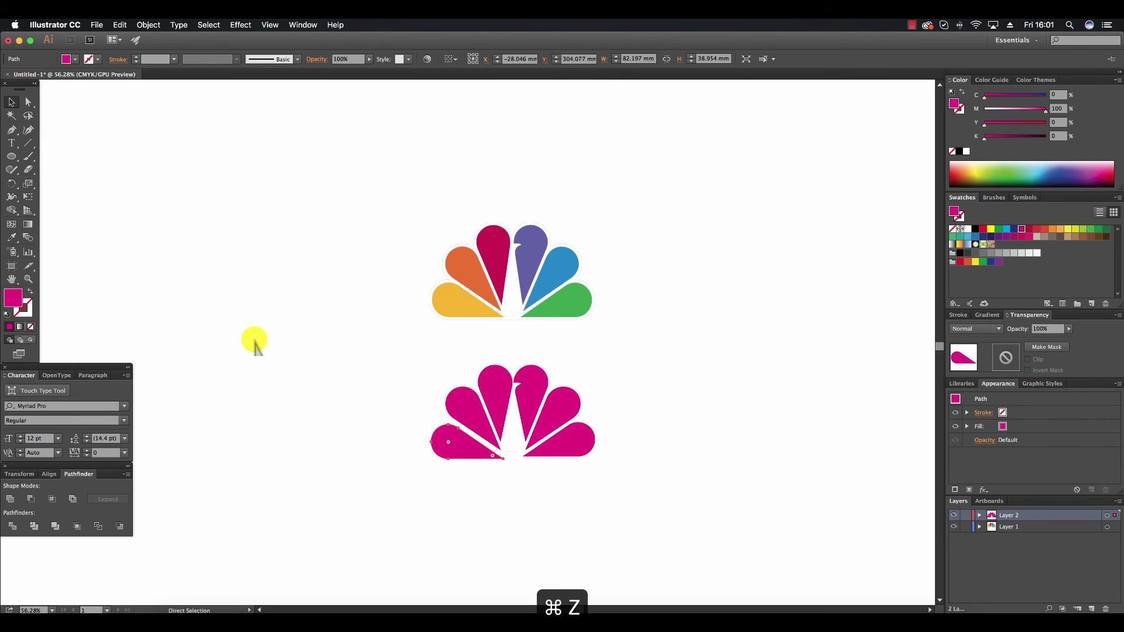
pyautogui.click(12, 237)
pyautogui.click(454, 303)
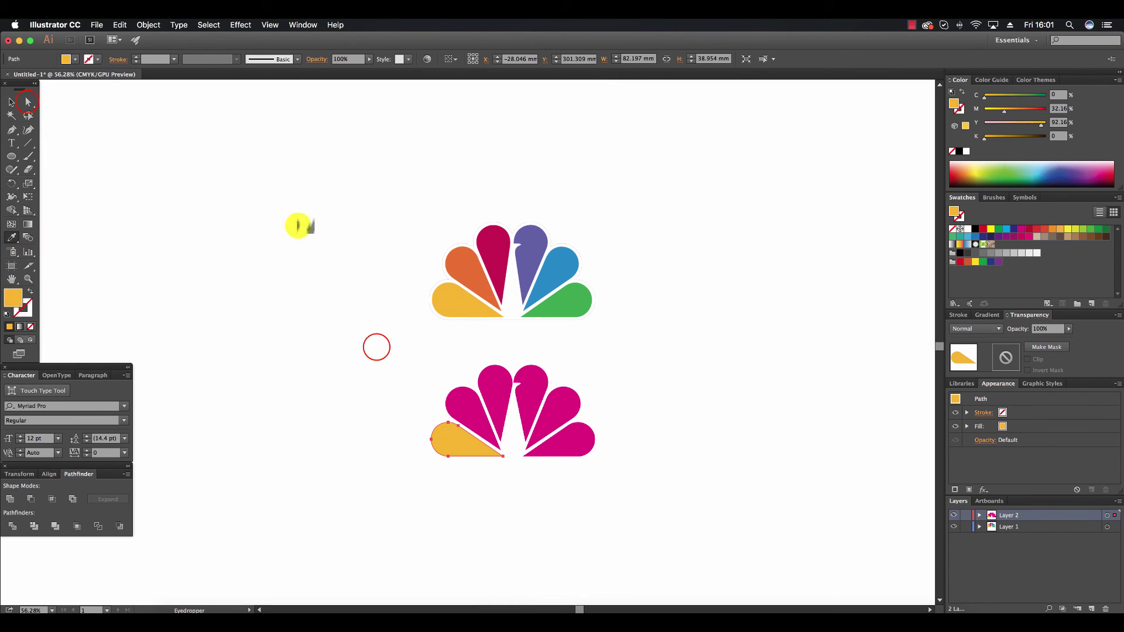
pyautogui.click(27, 101)
pyautogui.click(412, 381)
pyautogui.click(466, 396)
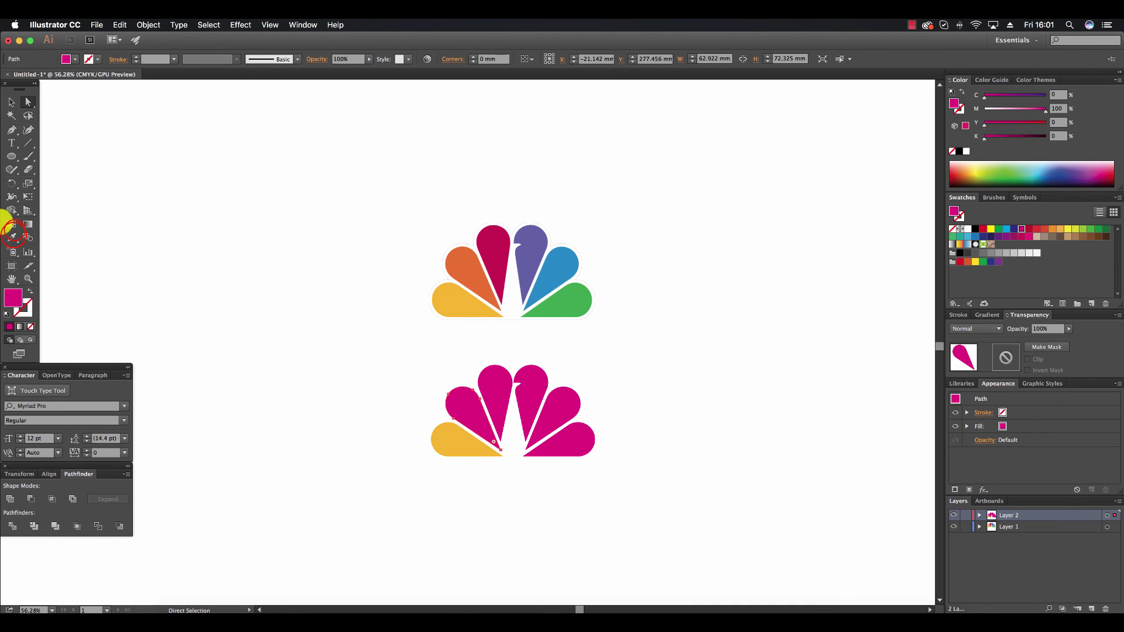
pyautogui.click(13, 234)
pyautogui.click(454, 259)
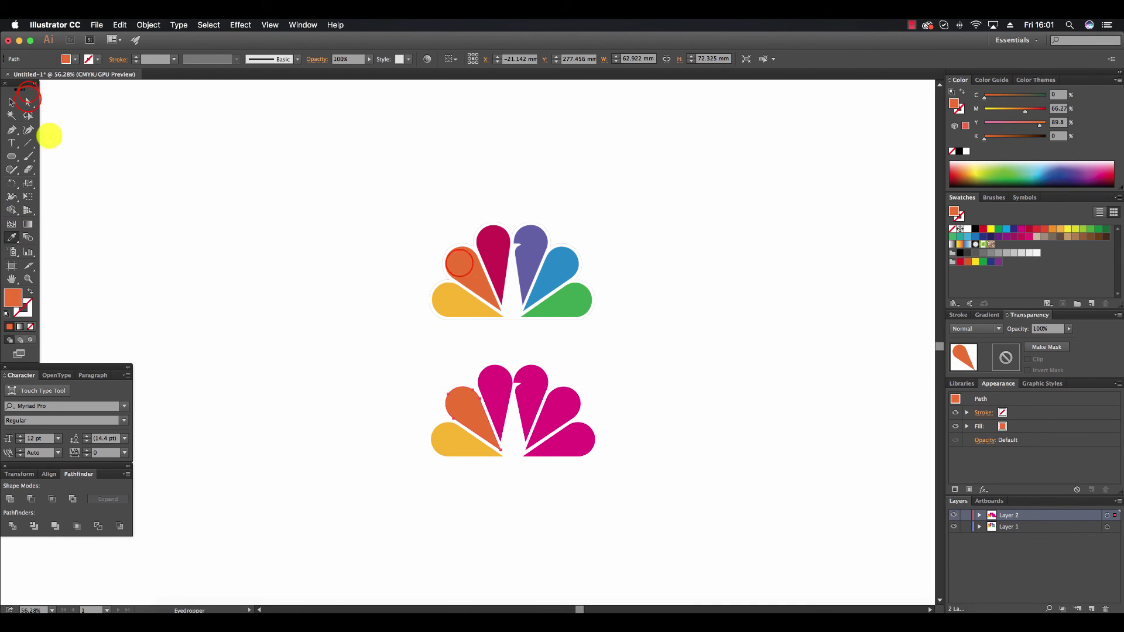
# - Recolor the lower logo's two top feathers with the crimson and purple sampled from the reference, purple on the notched feather
pyautogui.click(27, 101)
pyautogui.click(508, 385)
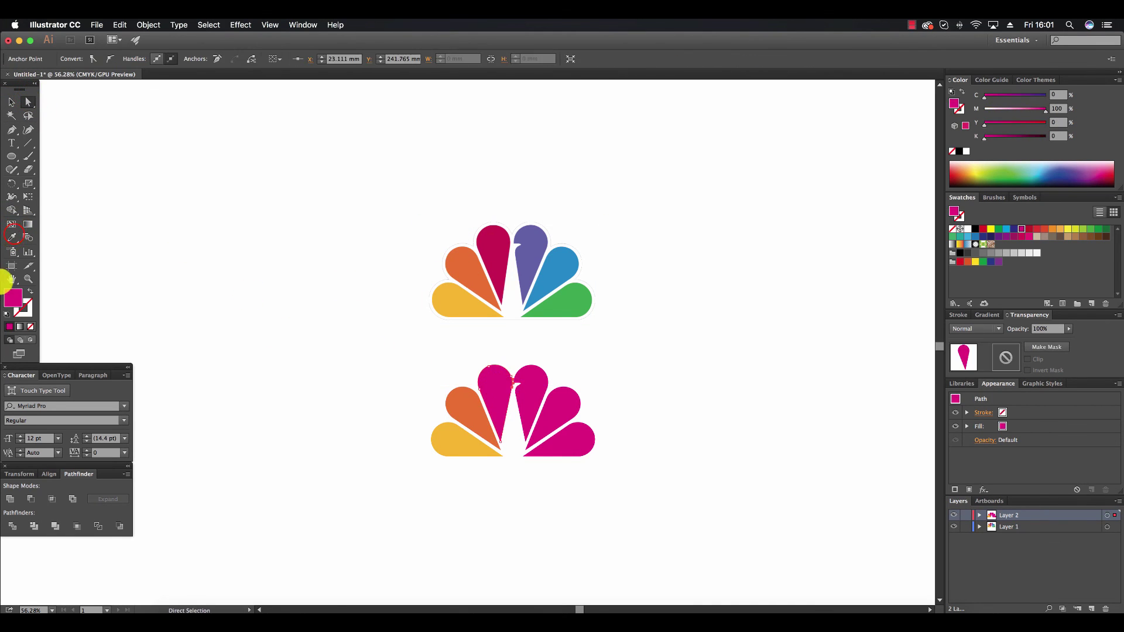
pyautogui.click(13, 234)
pyautogui.click(491, 248)
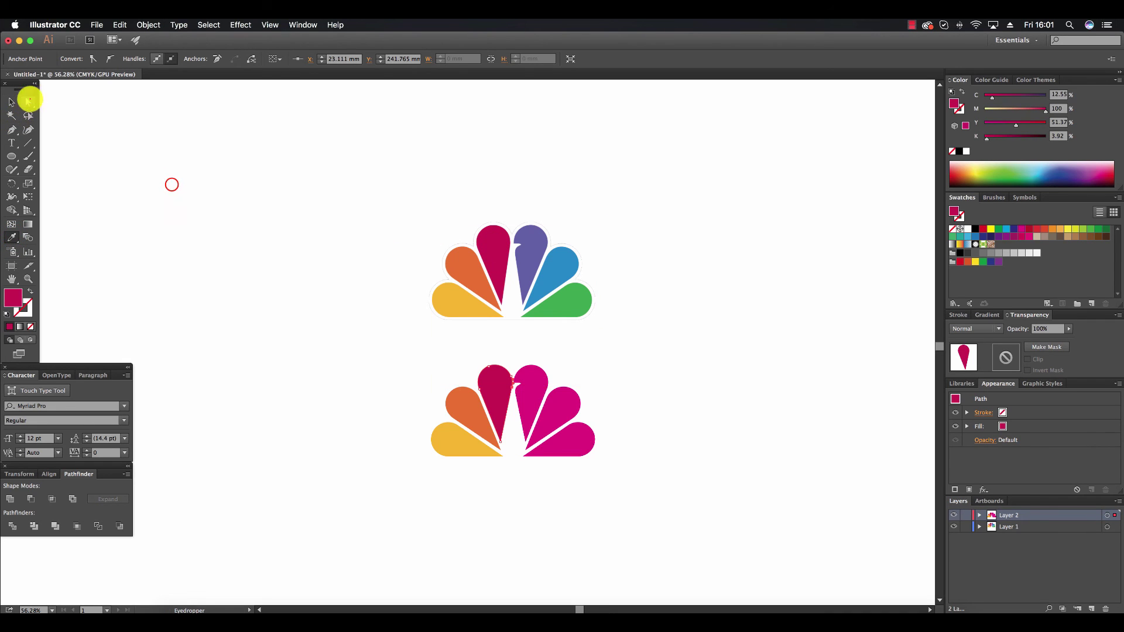
pyautogui.click(530, 386)
pyautogui.click(11, 237)
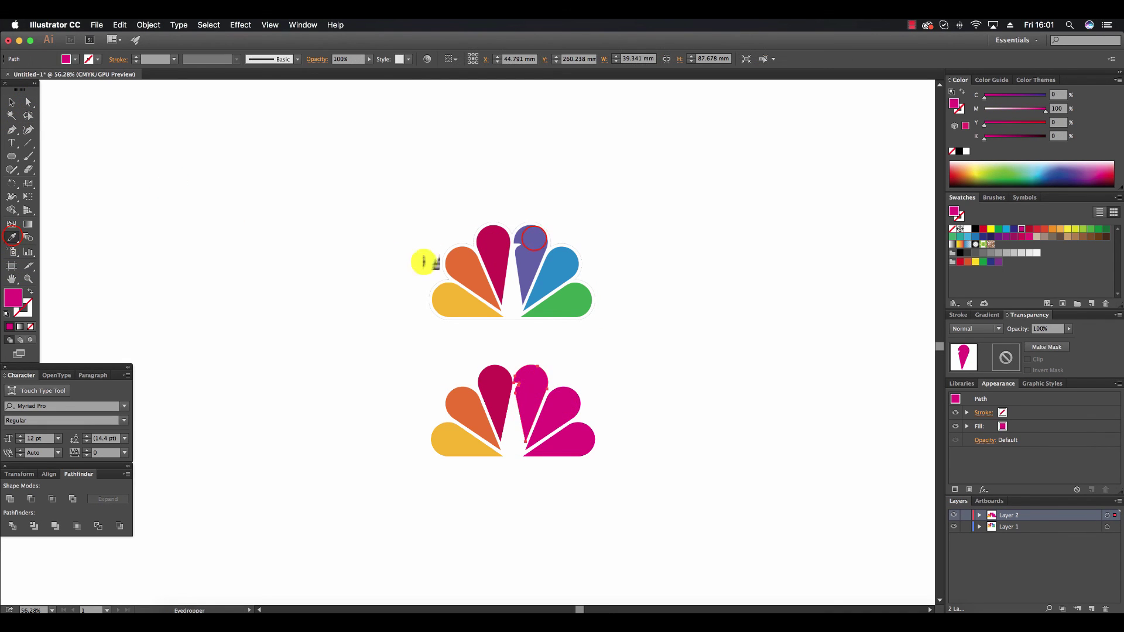
pyautogui.click(530, 240)
# - Recolor the lower logo's middle-right and bottom-right feathers with the blue and green sampled from the matching reference feathers
pyautogui.click(28, 102)
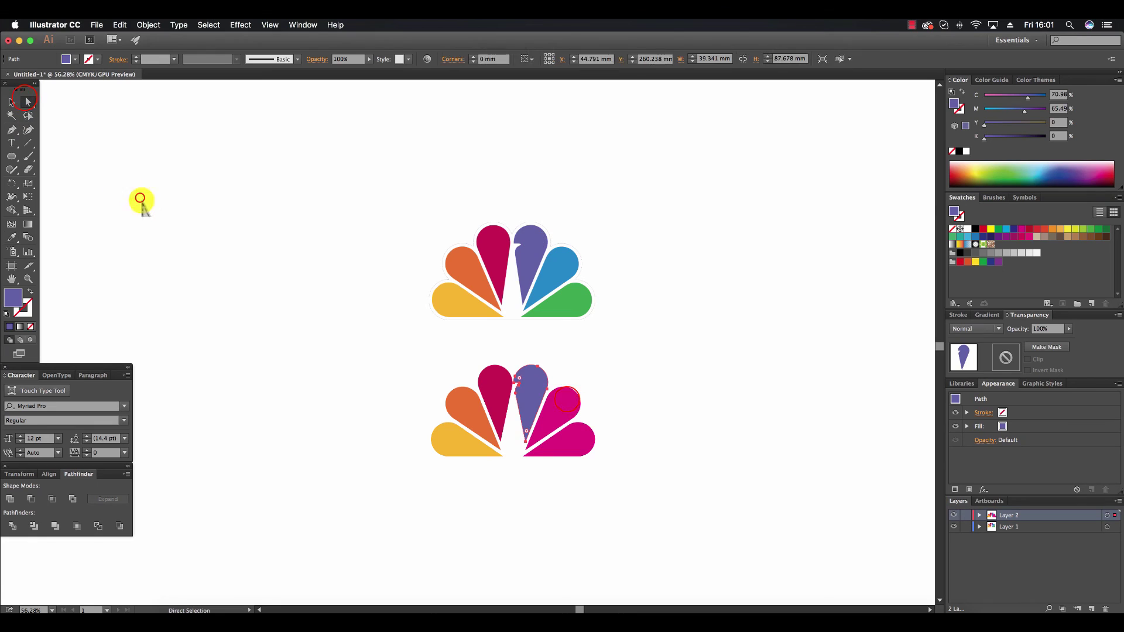
pyautogui.click(567, 400)
pyautogui.click(12, 236)
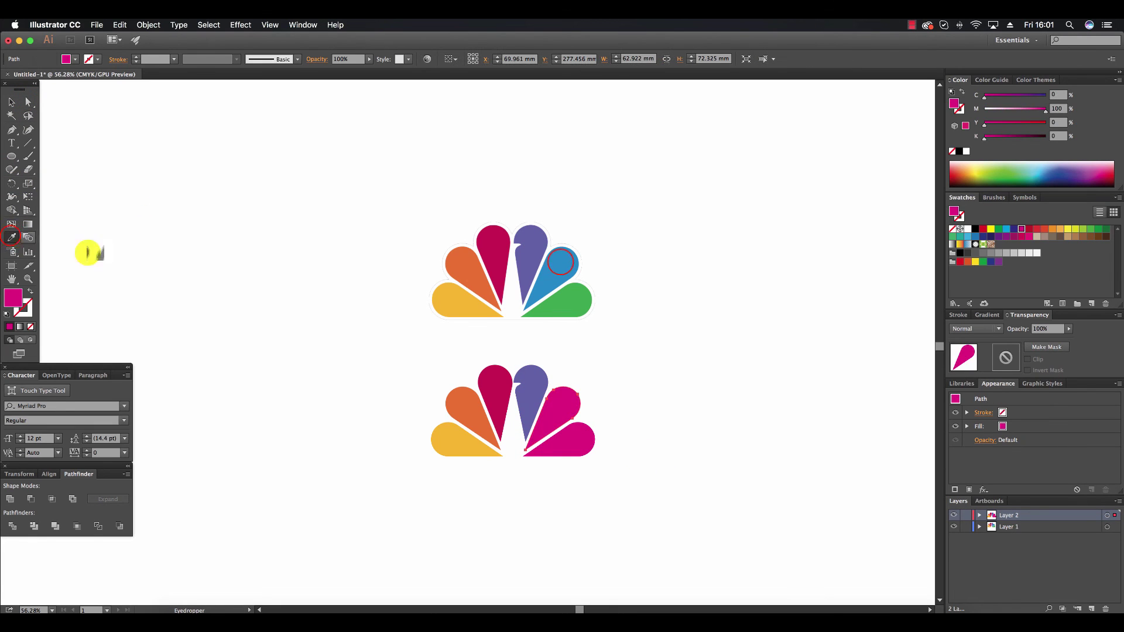
pyautogui.click(562, 260)
pyautogui.click(27, 101)
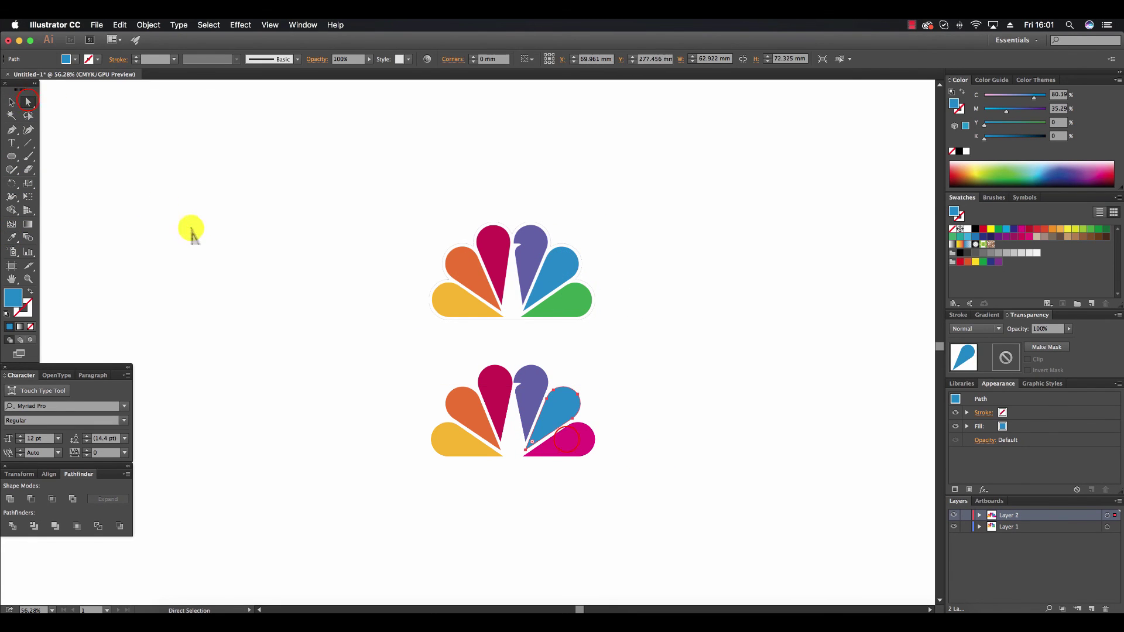
pyautogui.click(562, 436)
pyautogui.click(12, 237)
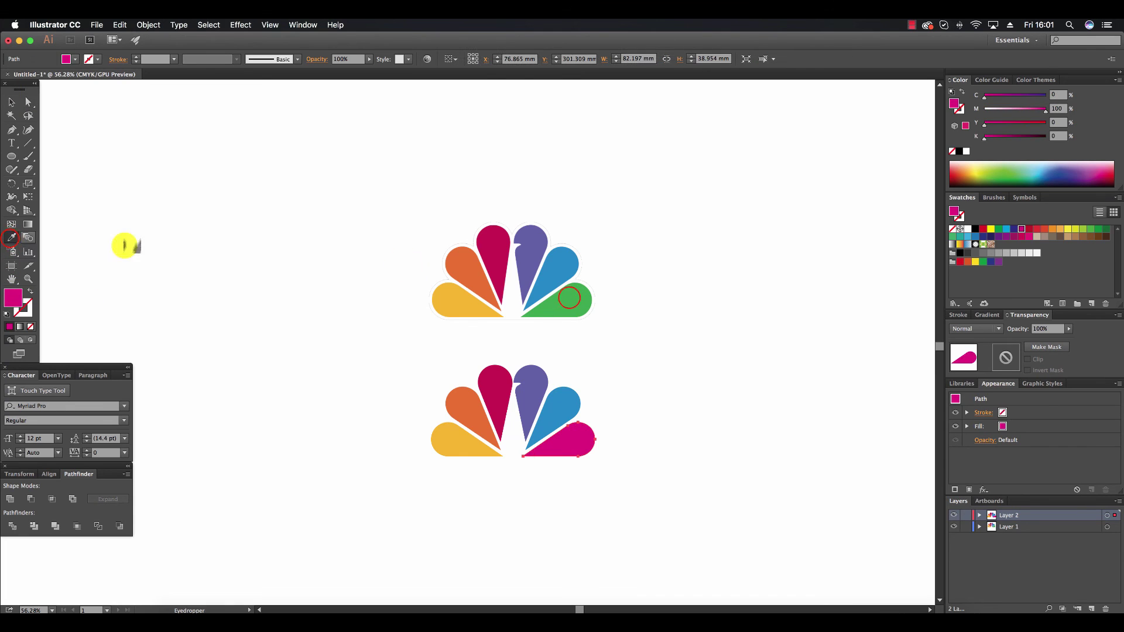
pyautogui.click(569, 298)
# - Select all six recolored feathers and scale them up to about 208 mm tall, roughly double their size
pyautogui.click(13, 105)
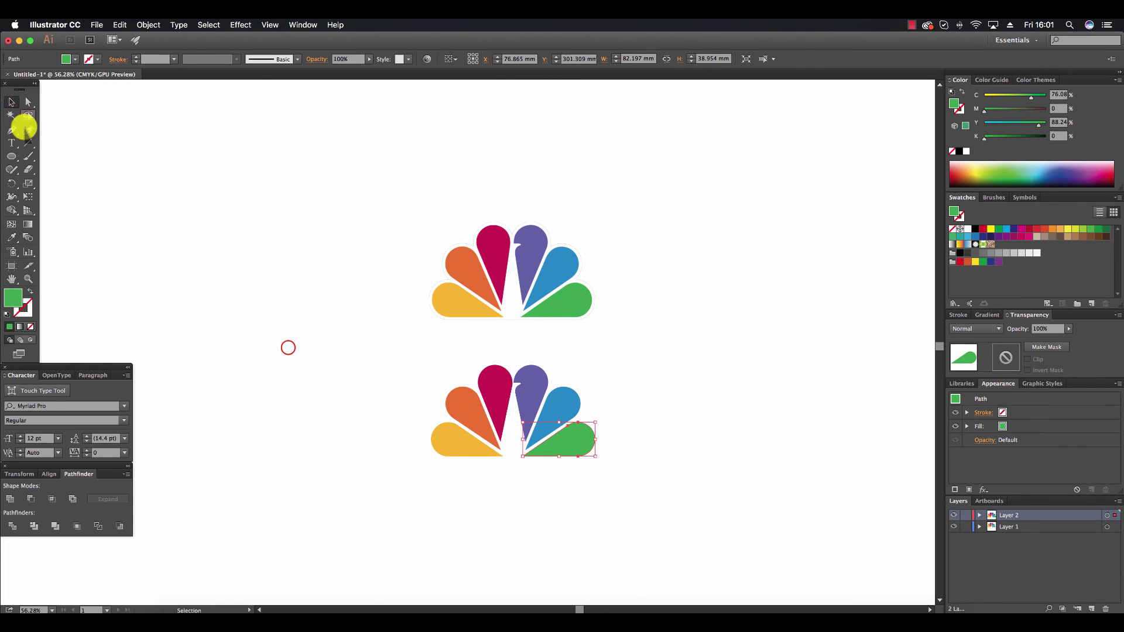
pyautogui.click(319, 346)
pyautogui.scroll(-3, 318, 340)
pyautogui.click(474, 354)
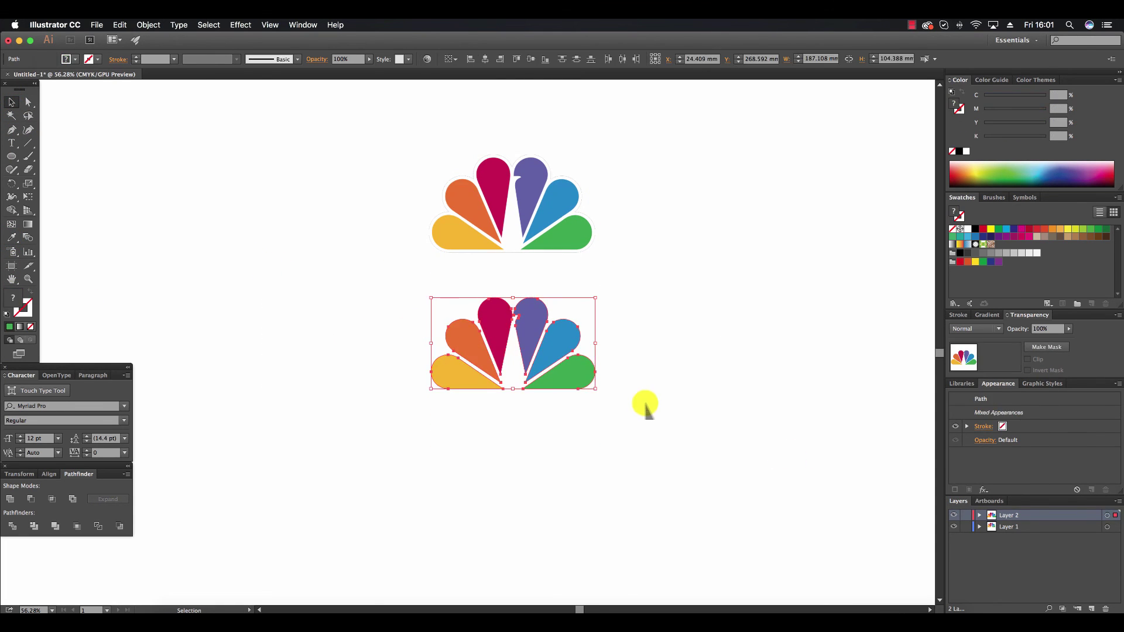
pyautogui.moveTo(594, 387); pyautogui.dragTo(759, 480)
# - Select the purple, blue and green feathers of the enlarged logo and nudge them slightly to the right
pyautogui.moveTo(820, 508); pyautogui.dragTo(648, 264)
pyautogui.press('Right')
pyautogui.press('Right')
pyautogui.press('Right')
pyautogui.press('Right')
pyautogui.press('Right')
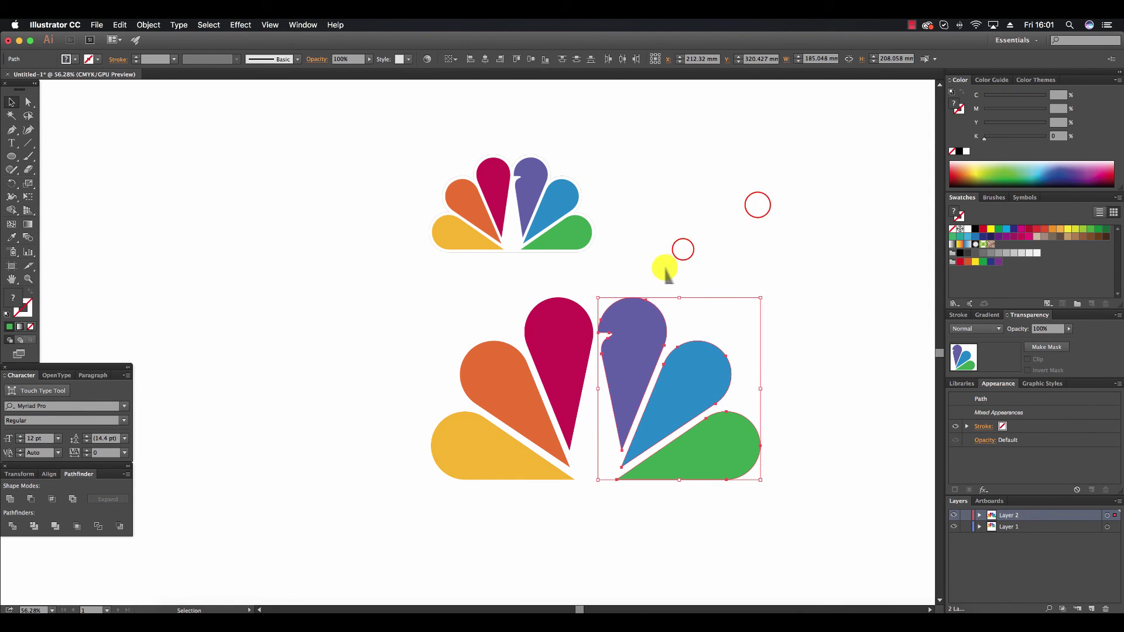
pyautogui.click(762, 209)
# - Select the whole enlarged logo, move it down and left into empty space away from the reference, and deselect it
pyautogui.moveTo(696, 521); pyautogui.dragTo(381, 314)
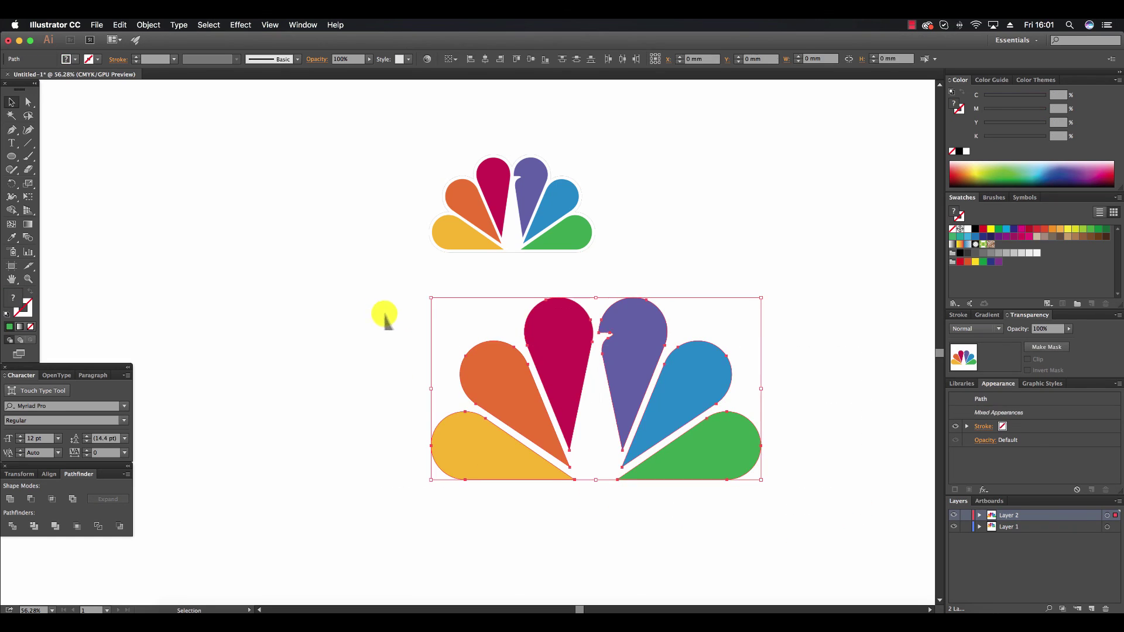
pyautogui.moveTo(725, 113); pyautogui.dragTo(629, 392)
pyautogui.click(718, 430)
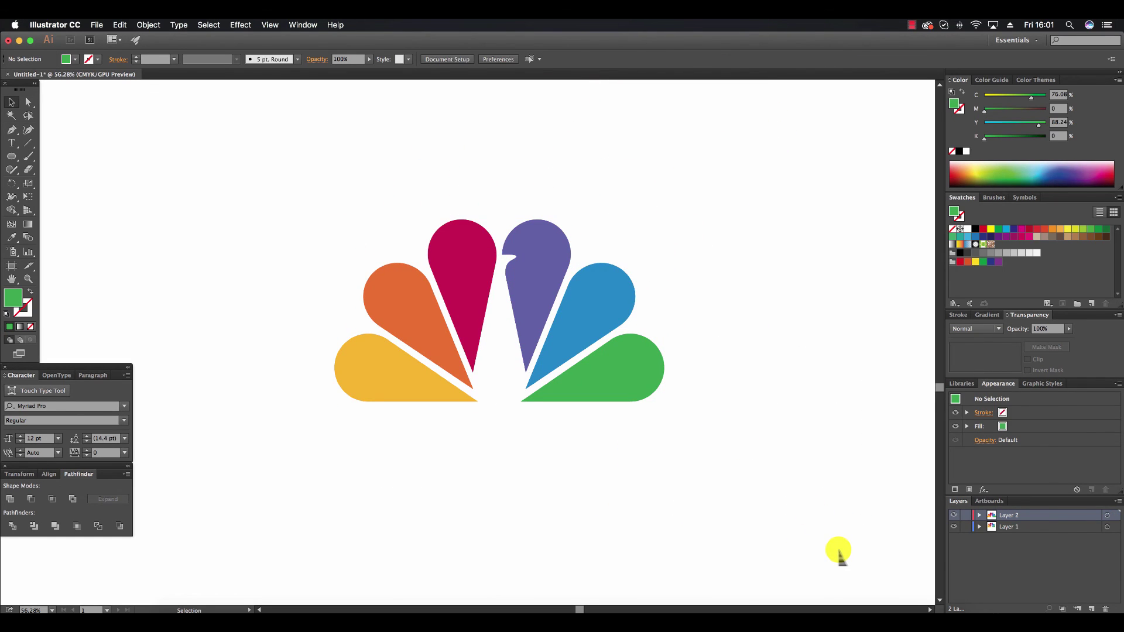